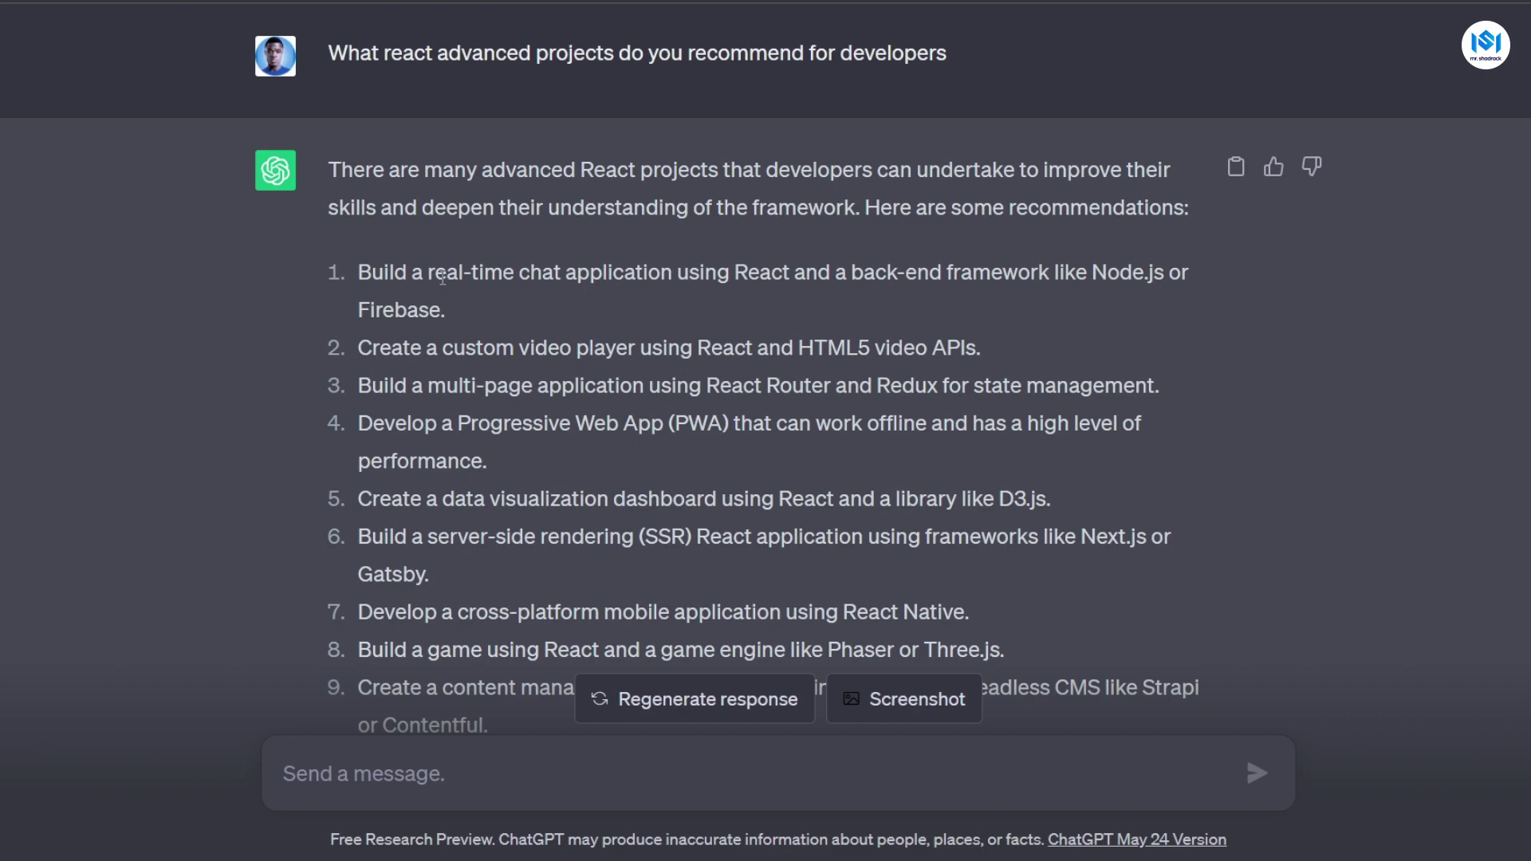
{"action": "left_click_drag", "start_coordinate": [430, 273], "coordinate": [727, 311]}
{"action": "left_click", "coordinate": [727, 311]}
{"action": "left_click_drag", "start_coordinate": [382, 423], "coordinate": [625, 423]}
{"action": "left_click", "coordinate": [379, 587]}
{"action": "left_click_drag", "start_coordinate": [395, 500], "coordinate": [815, 500]}
{"action": "left_click", "coordinate": [852, 502]}
{"action": "scroll", "coordinate": [1060, 504], "scroll_direction": "down", "scroll_amount": 2}
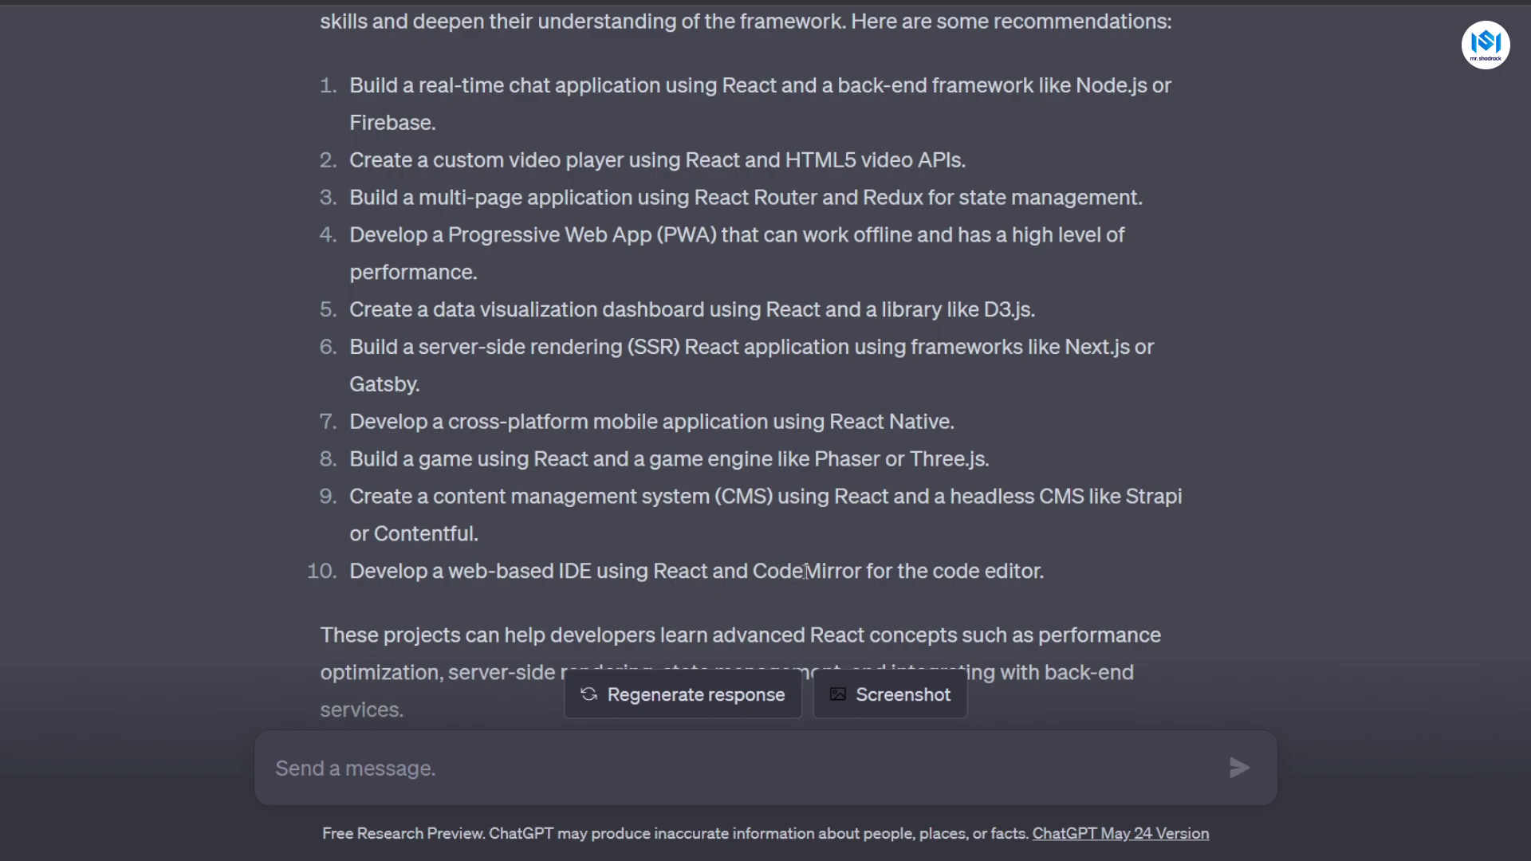
{"action": "double_click", "coordinate": [806, 572]}
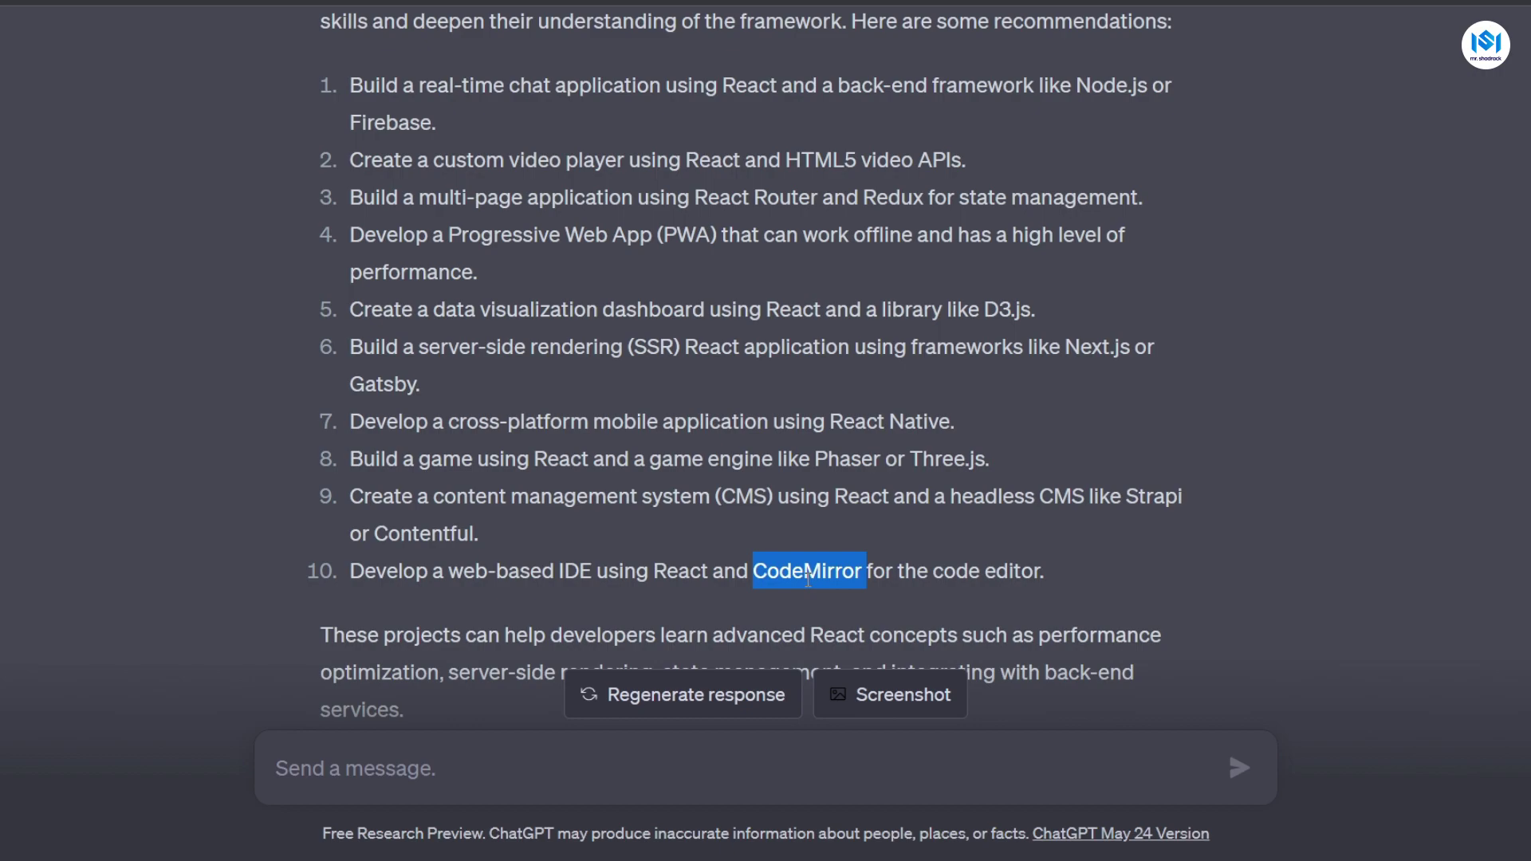
{"action": "left_click", "coordinate": [864, 759]}
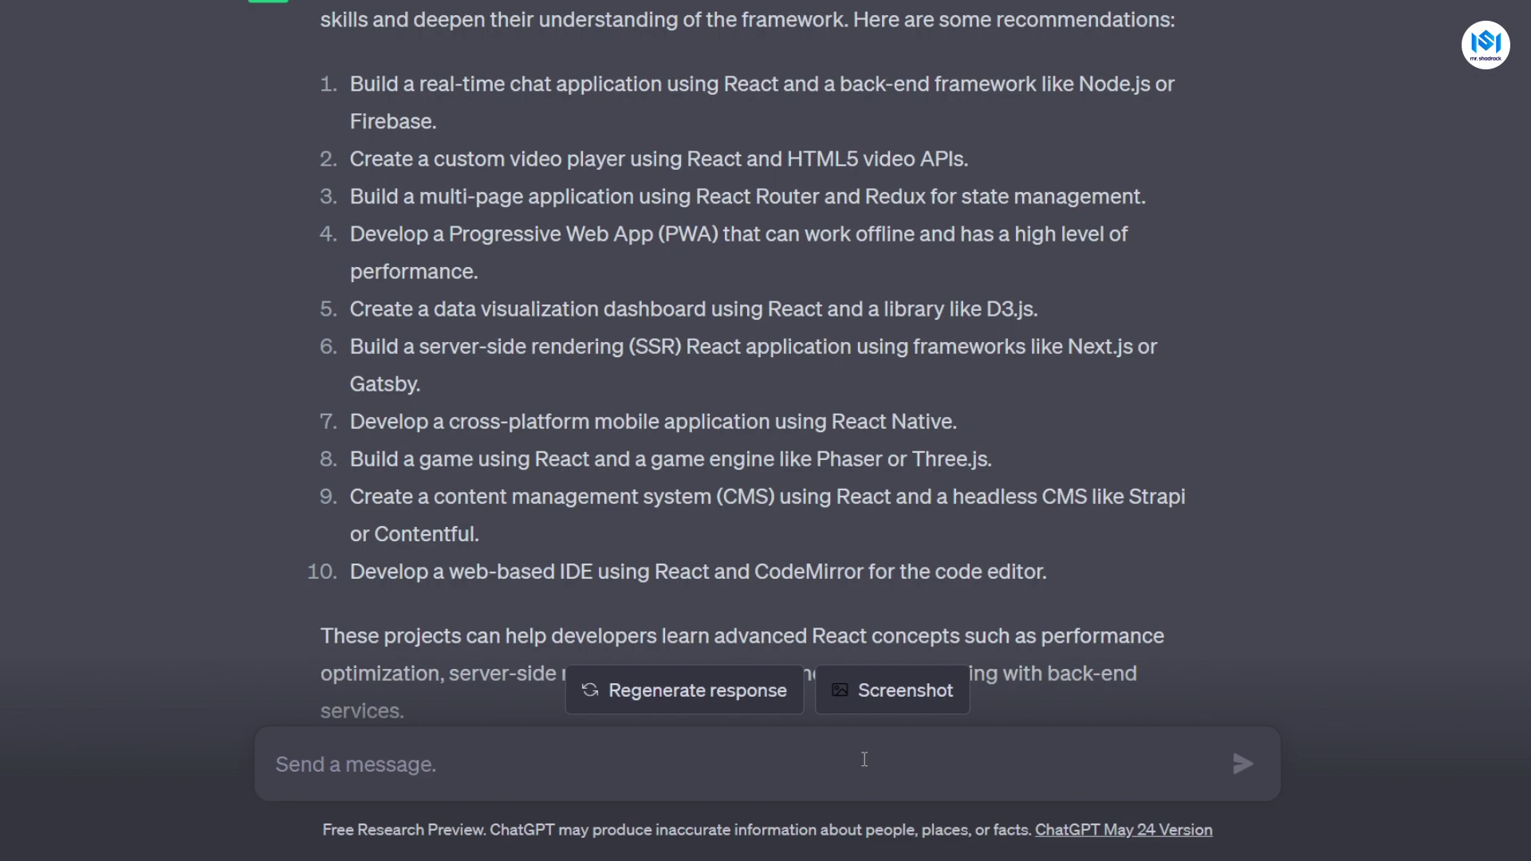
{"action": "type", "text": "Whe"}
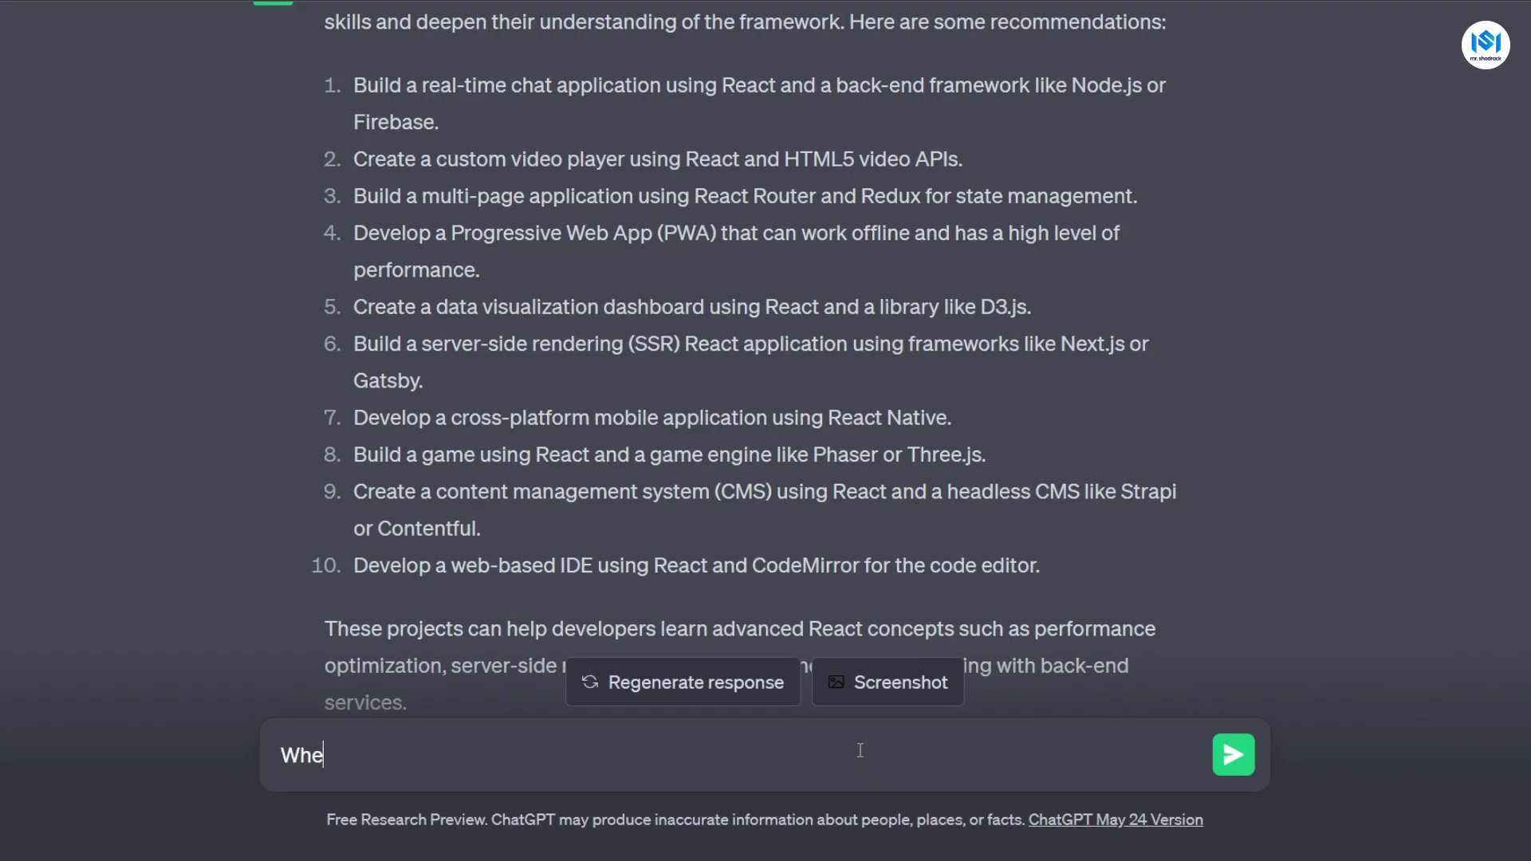
{"action": "type", "text": "re can I find the docu"}
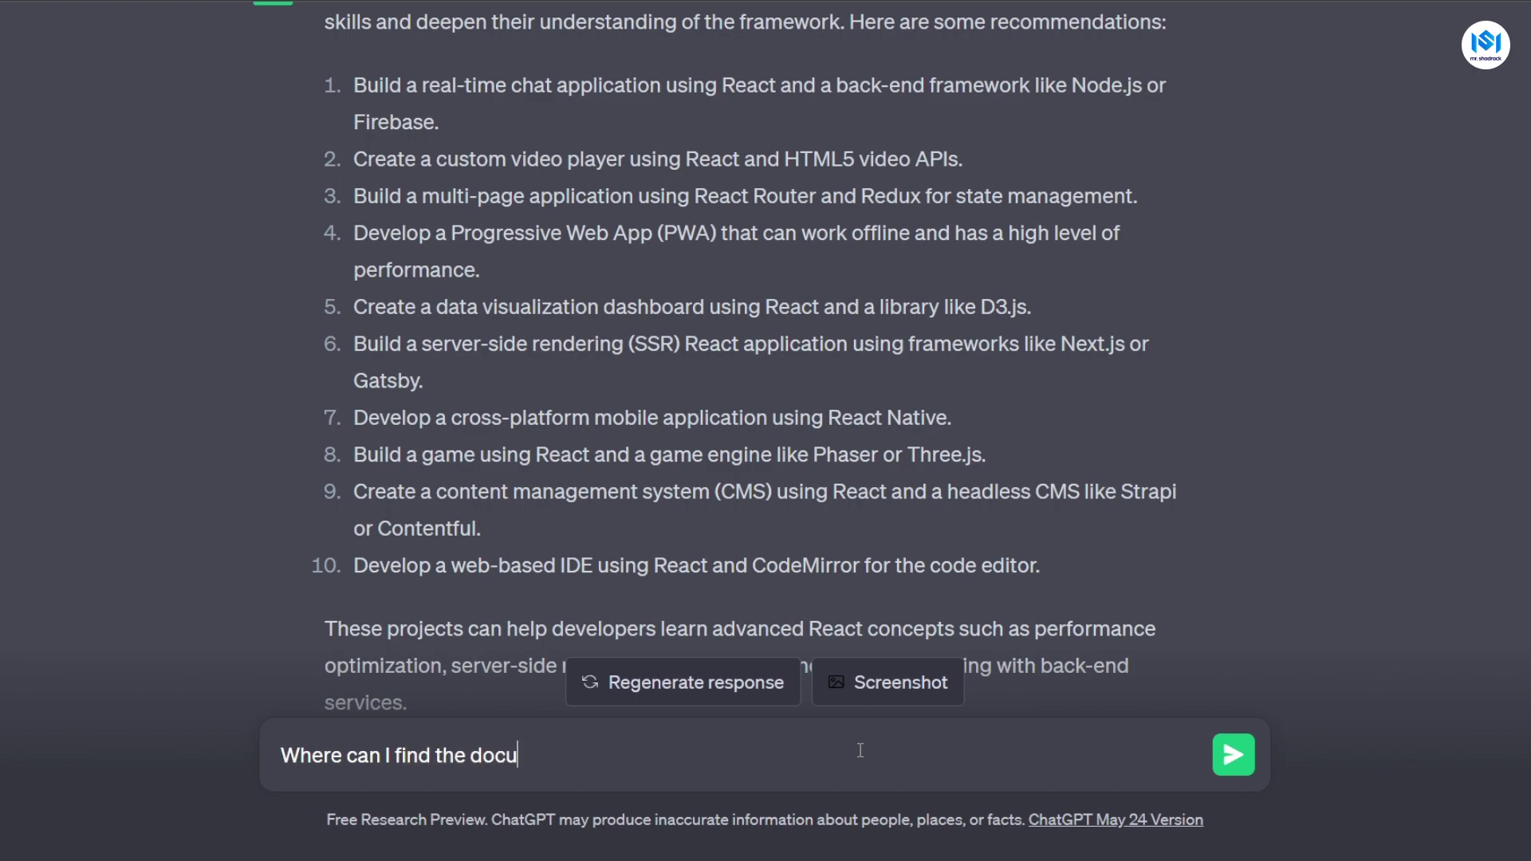
{"action": "type", "text": "mentation for c"}
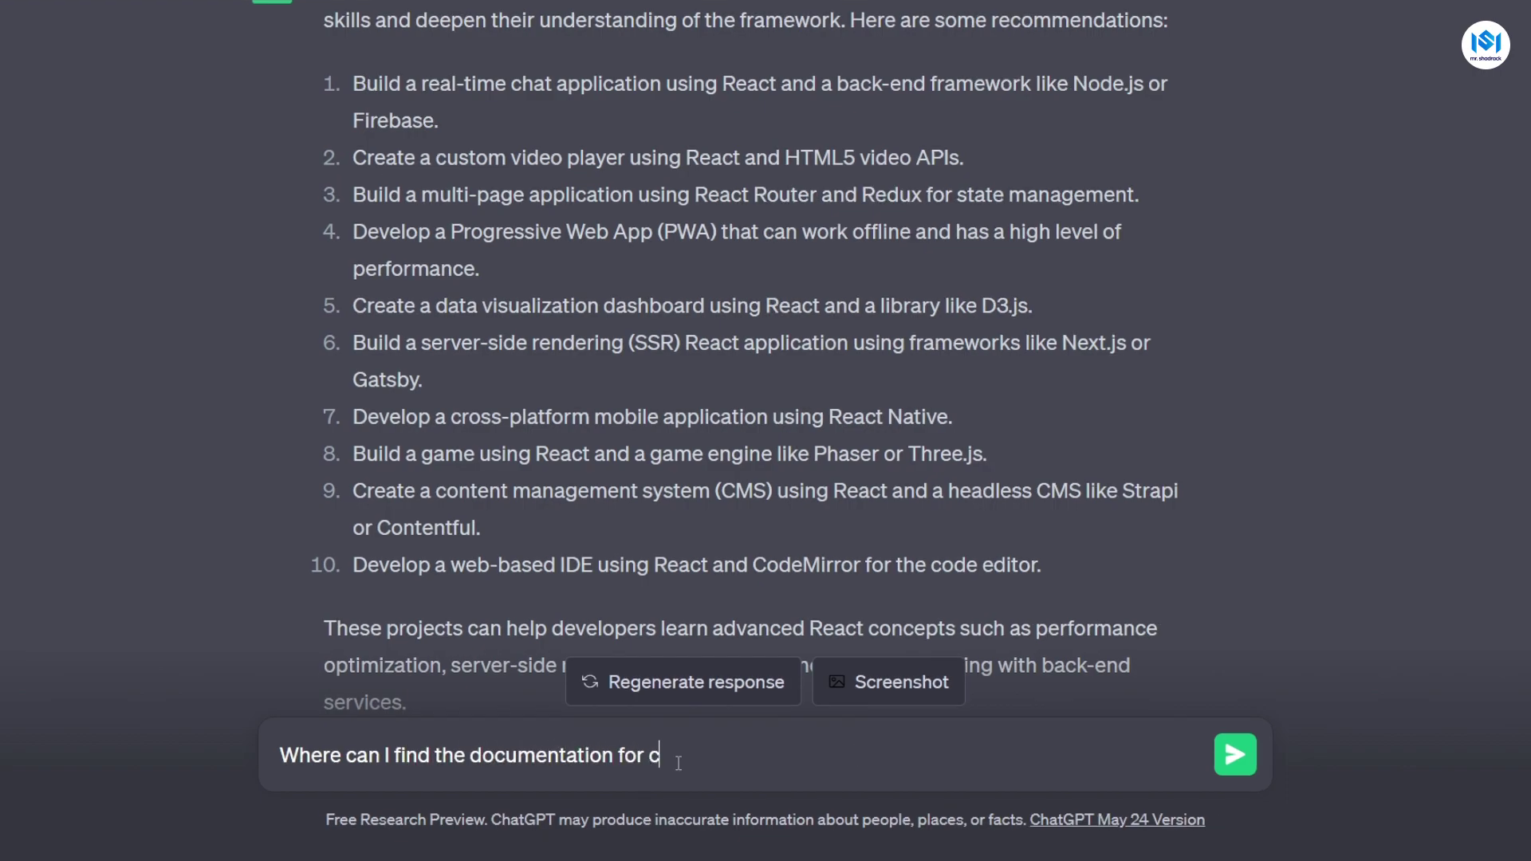
{"action": "type", "text": "odemirror"}
{"action": "key", "text": "Return"}
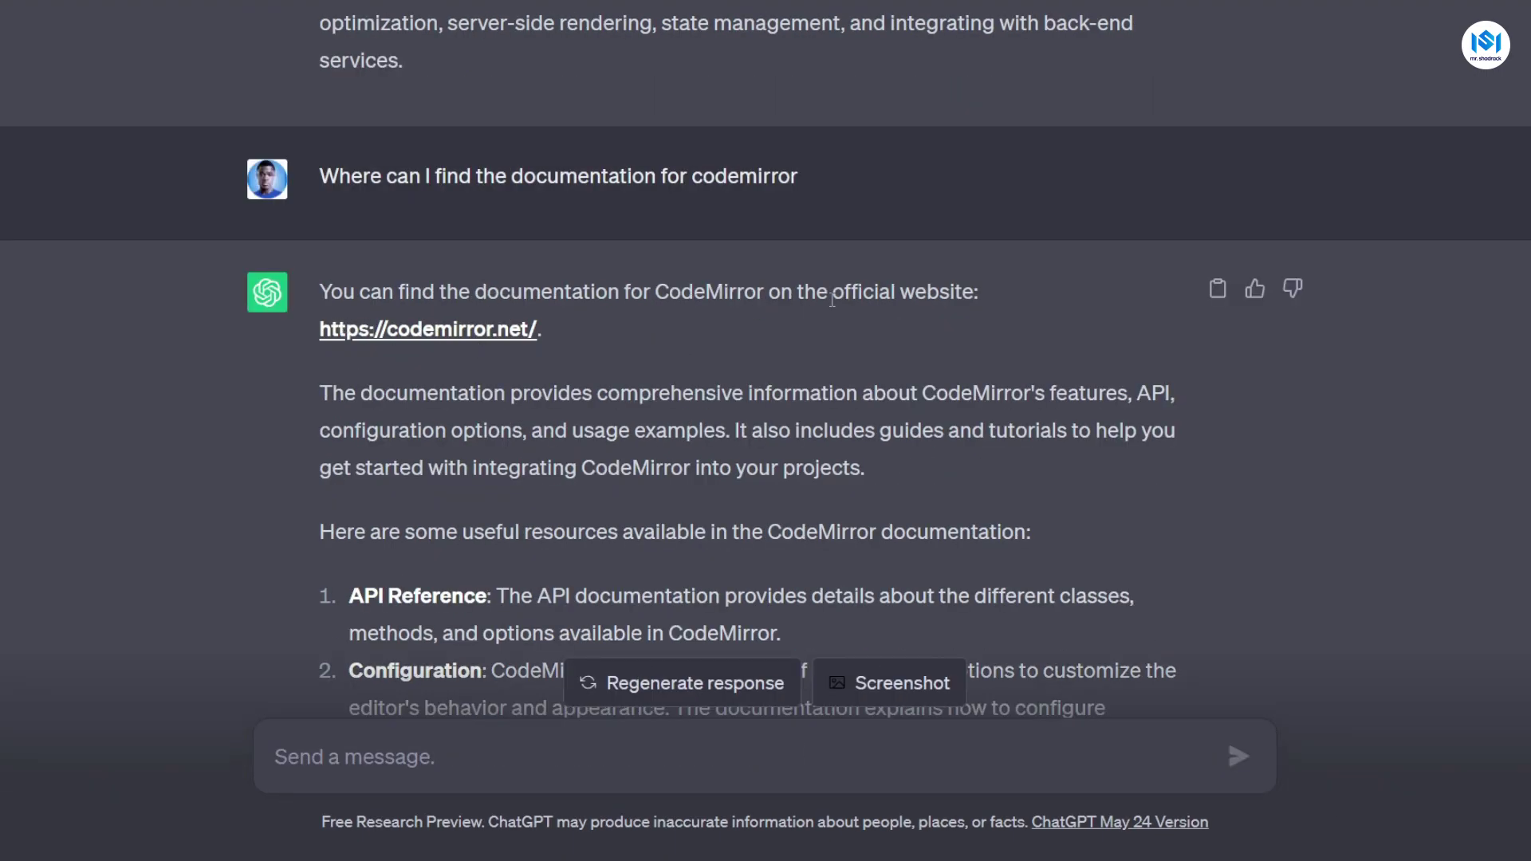
{"action": "left_click_drag", "start_coordinate": [542, 329], "coordinate": [314, 331]}
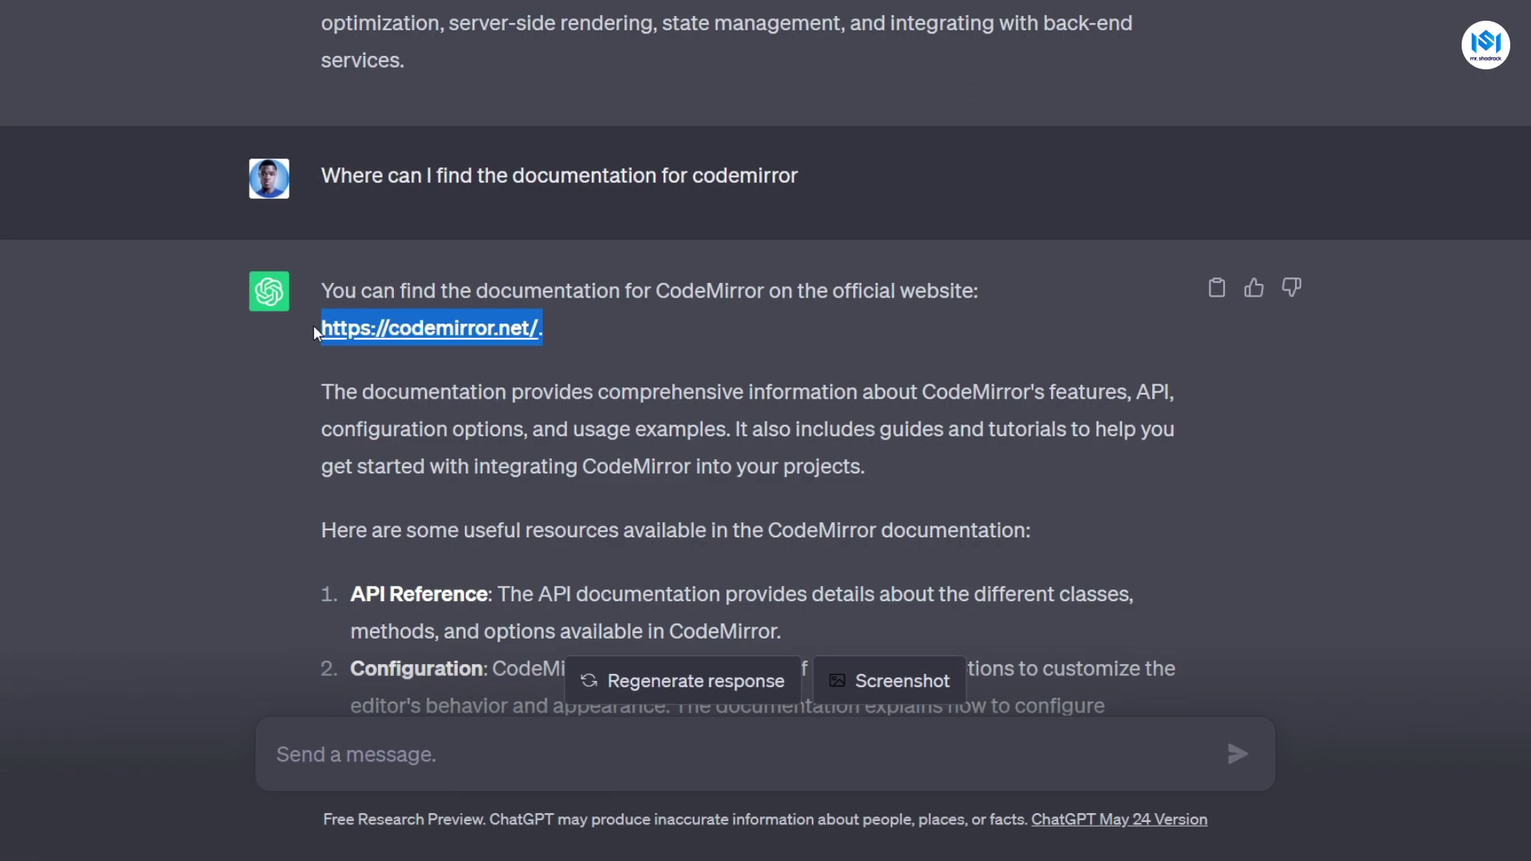
{"action": "left_click", "coordinate": [398, 356]}
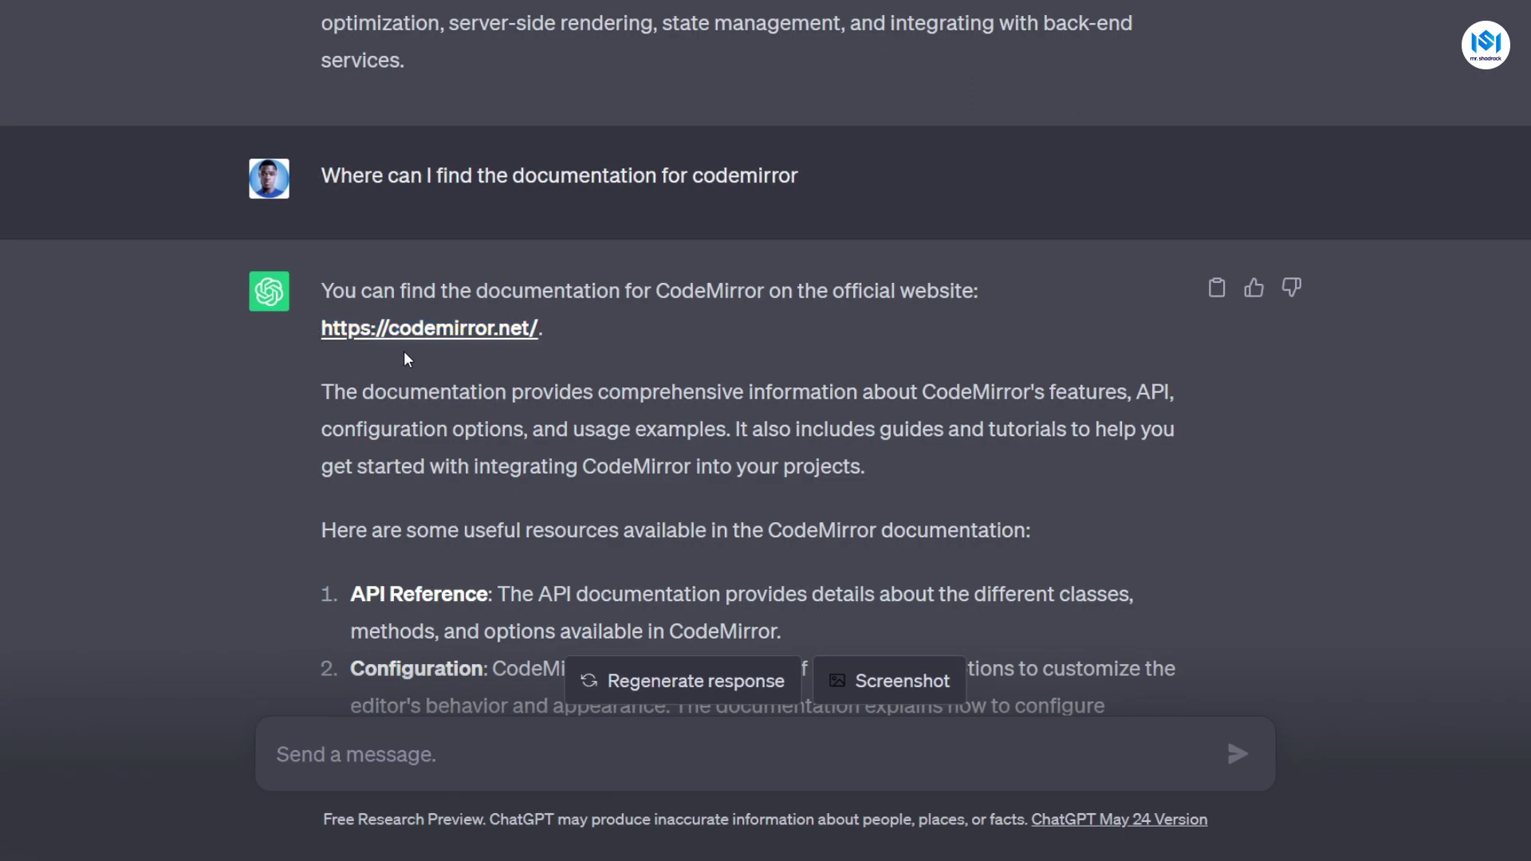
Highlight the API Reference, Configuration, Keymaps and Modes resource headings in the reply.
{"action": "scroll", "coordinate": [433, 404], "scroll_direction": "down", "scroll_amount": 2}
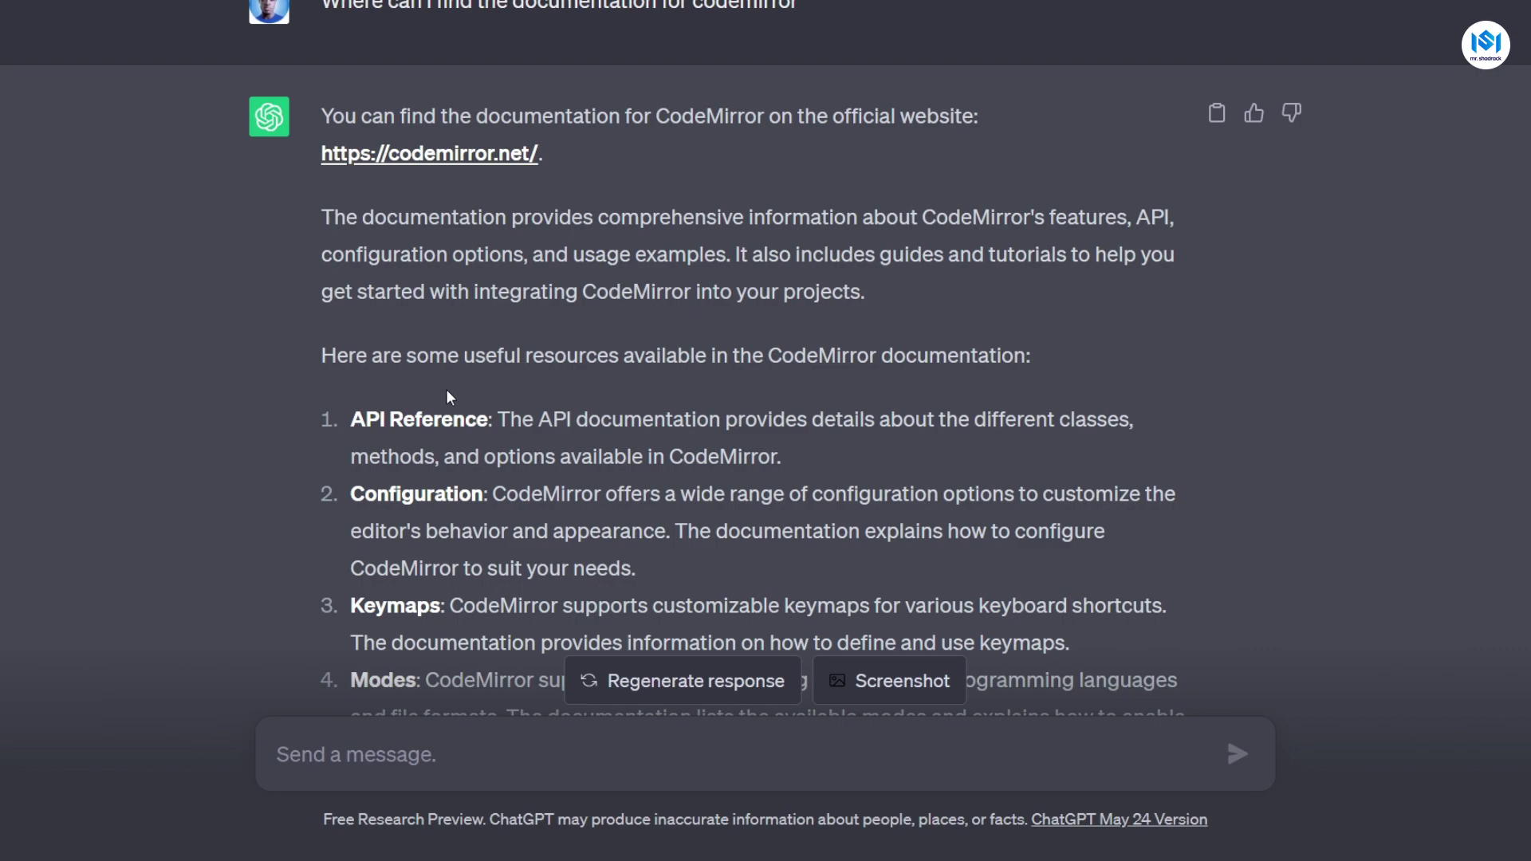
{"action": "scroll", "coordinate": [447, 391], "scroll_direction": "down", "scroll_amount": 1}
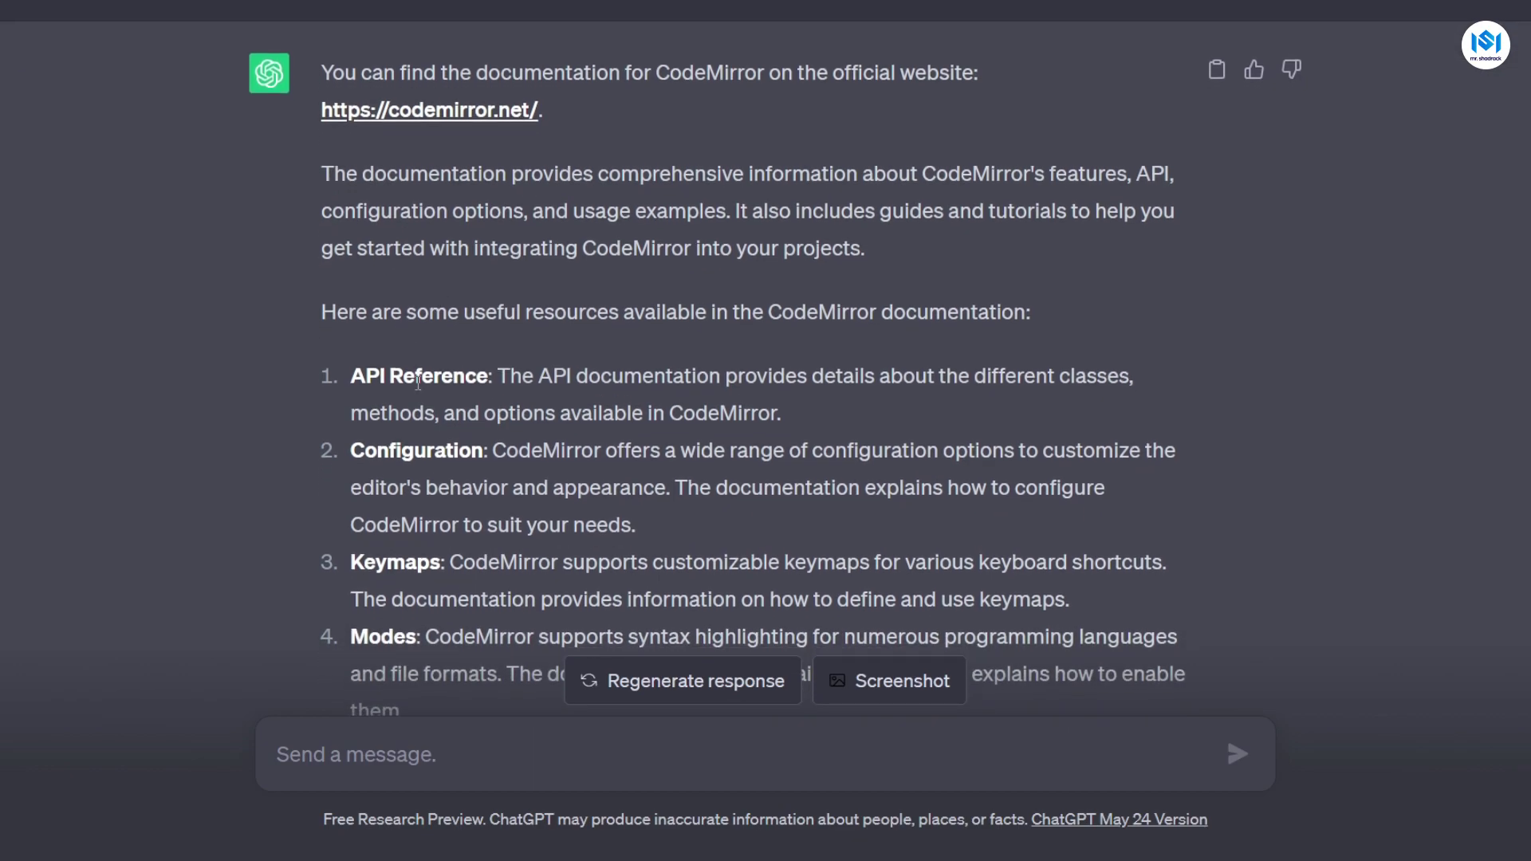
{"action": "left_click_drag", "start_coordinate": [352, 369], "coordinate": [492, 378]}
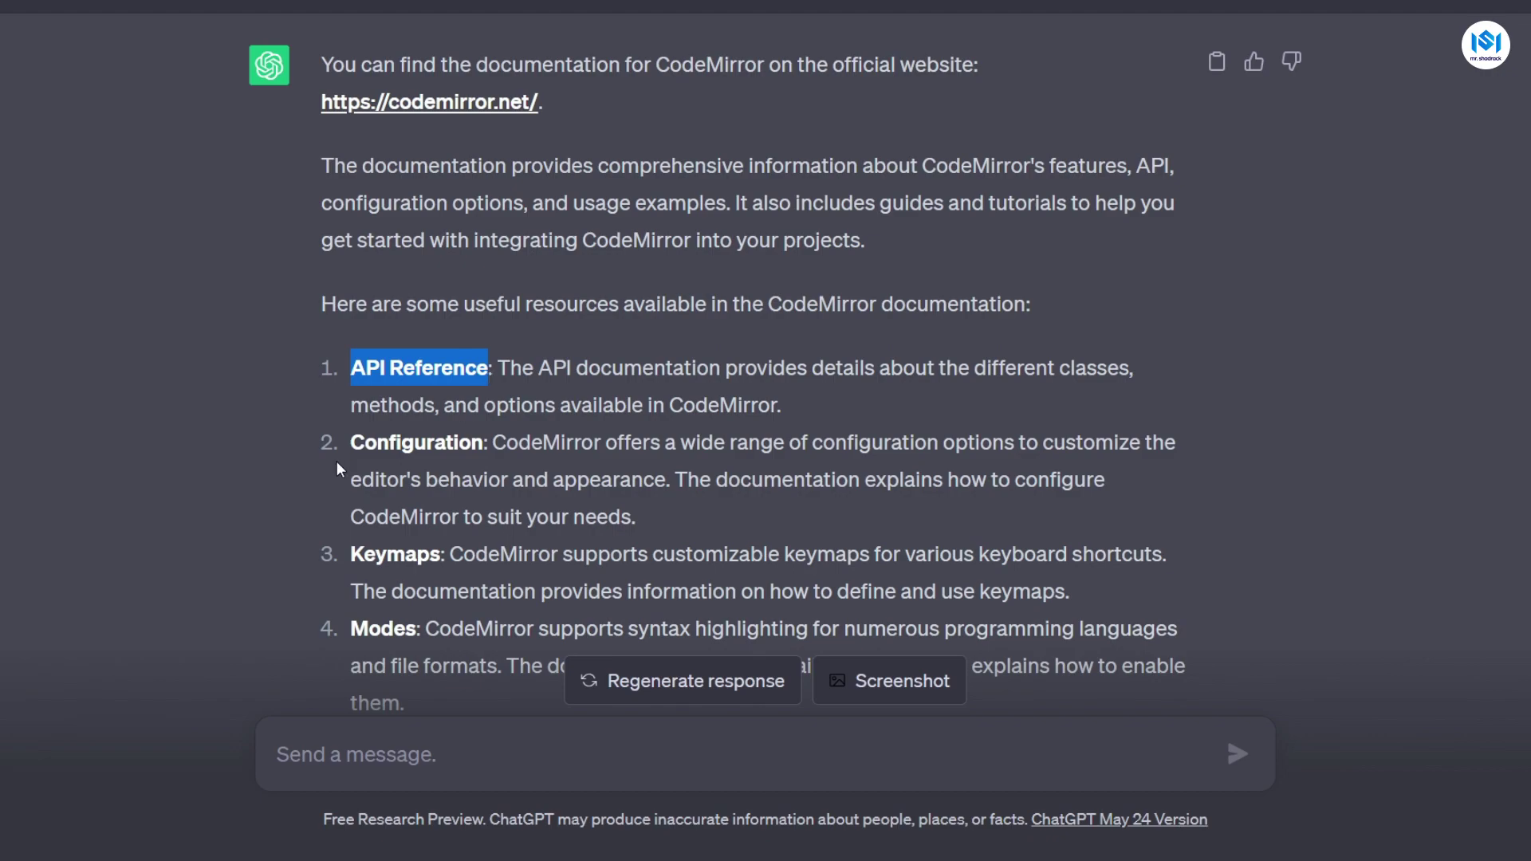
{"action": "double_click", "coordinate": [401, 440]}
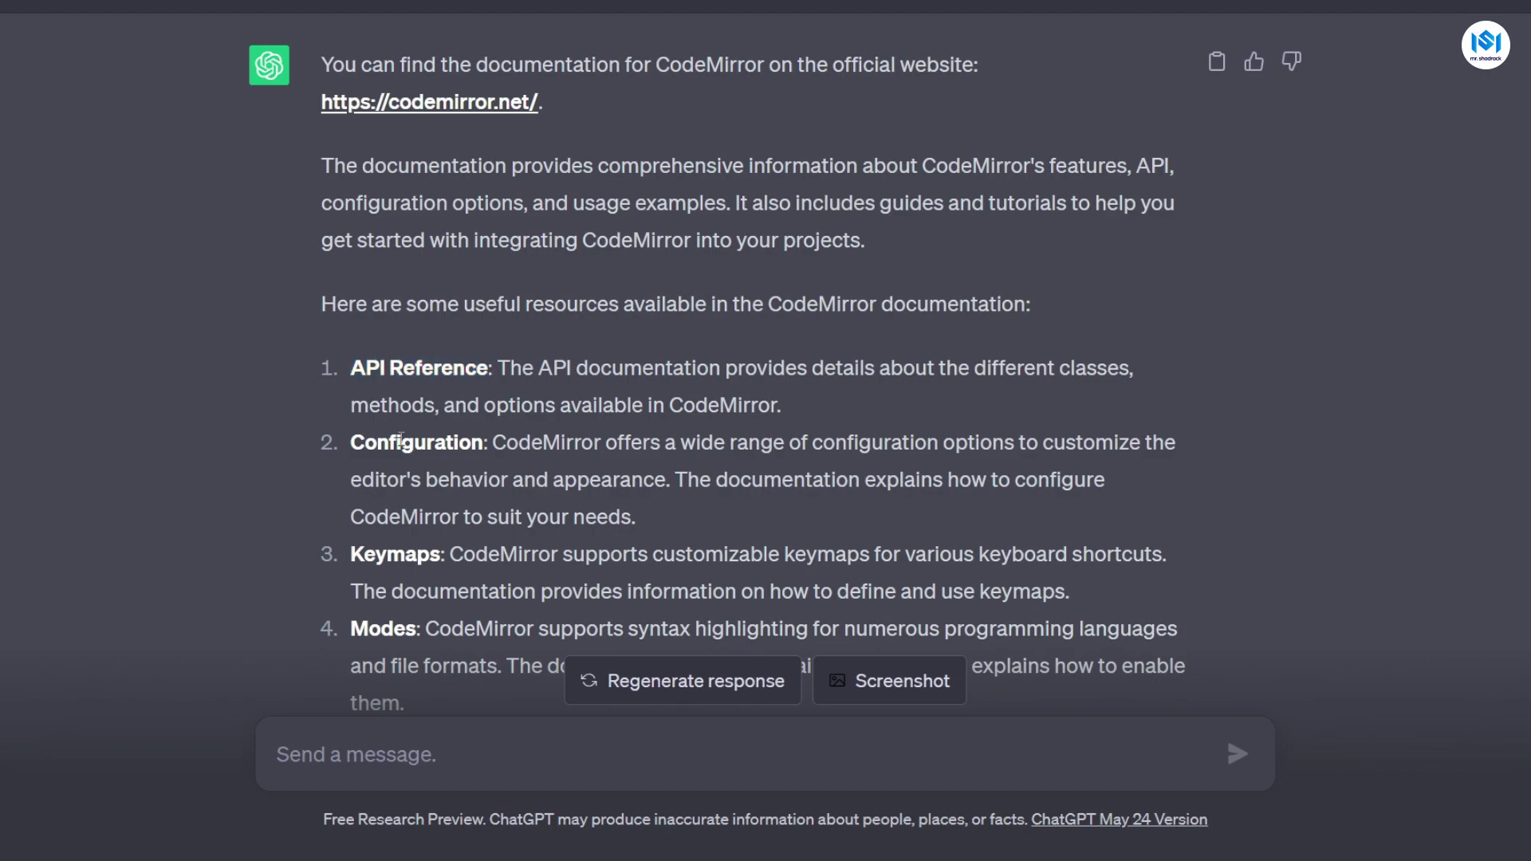
{"action": "double_click", "coordinate": [401, 555]}
{"action": "double_click", "coordinate": [398, 630]}
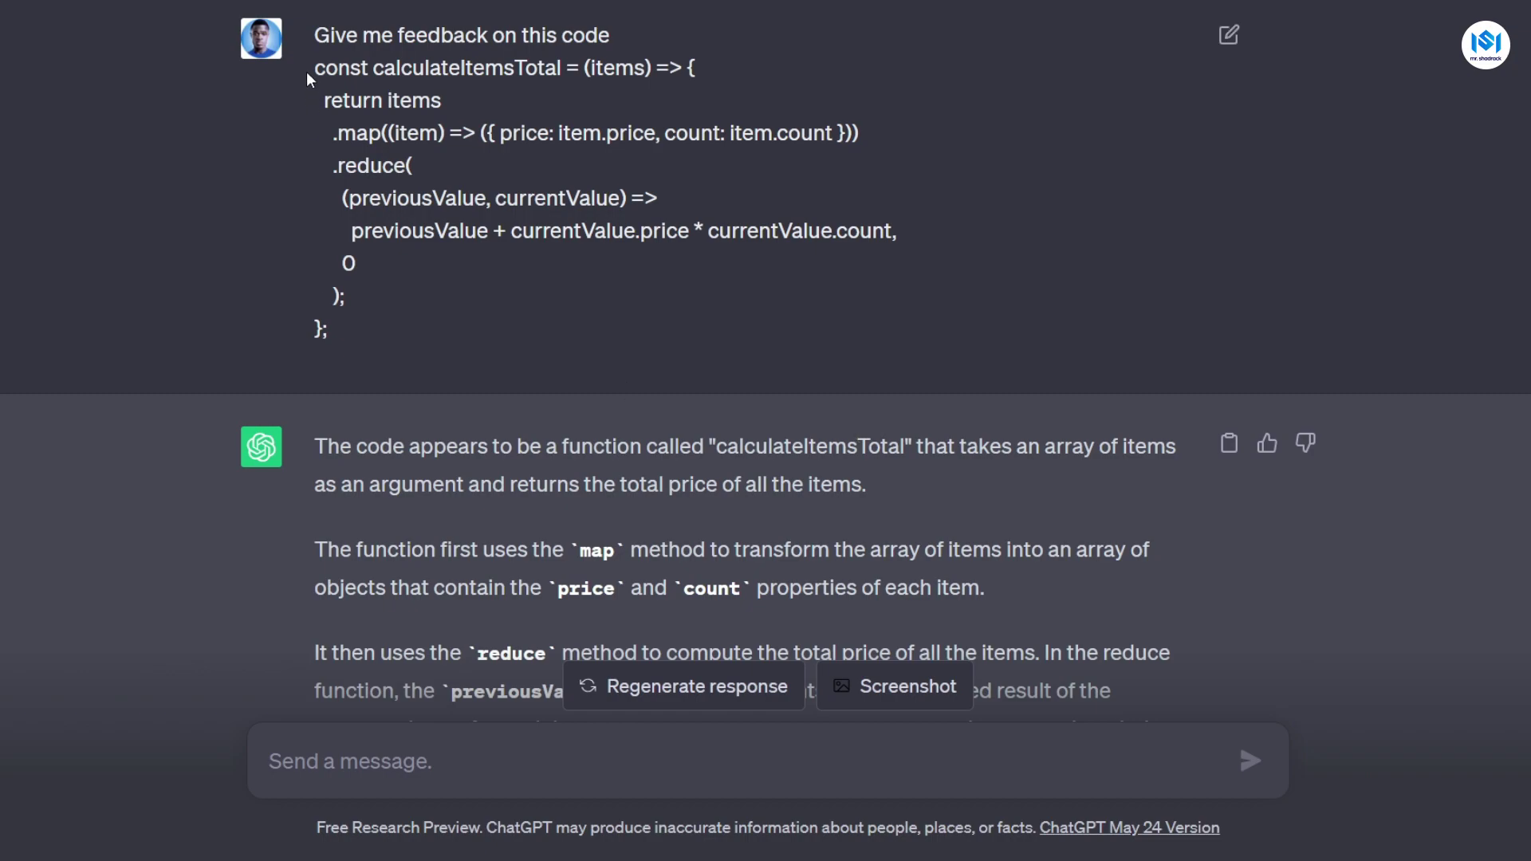
{"action": "left_click_drag", "start_coordinate": [306, 71], "coordinate": [340, 333]}
{"action": "left_click", "coordinate": [386, 179]}
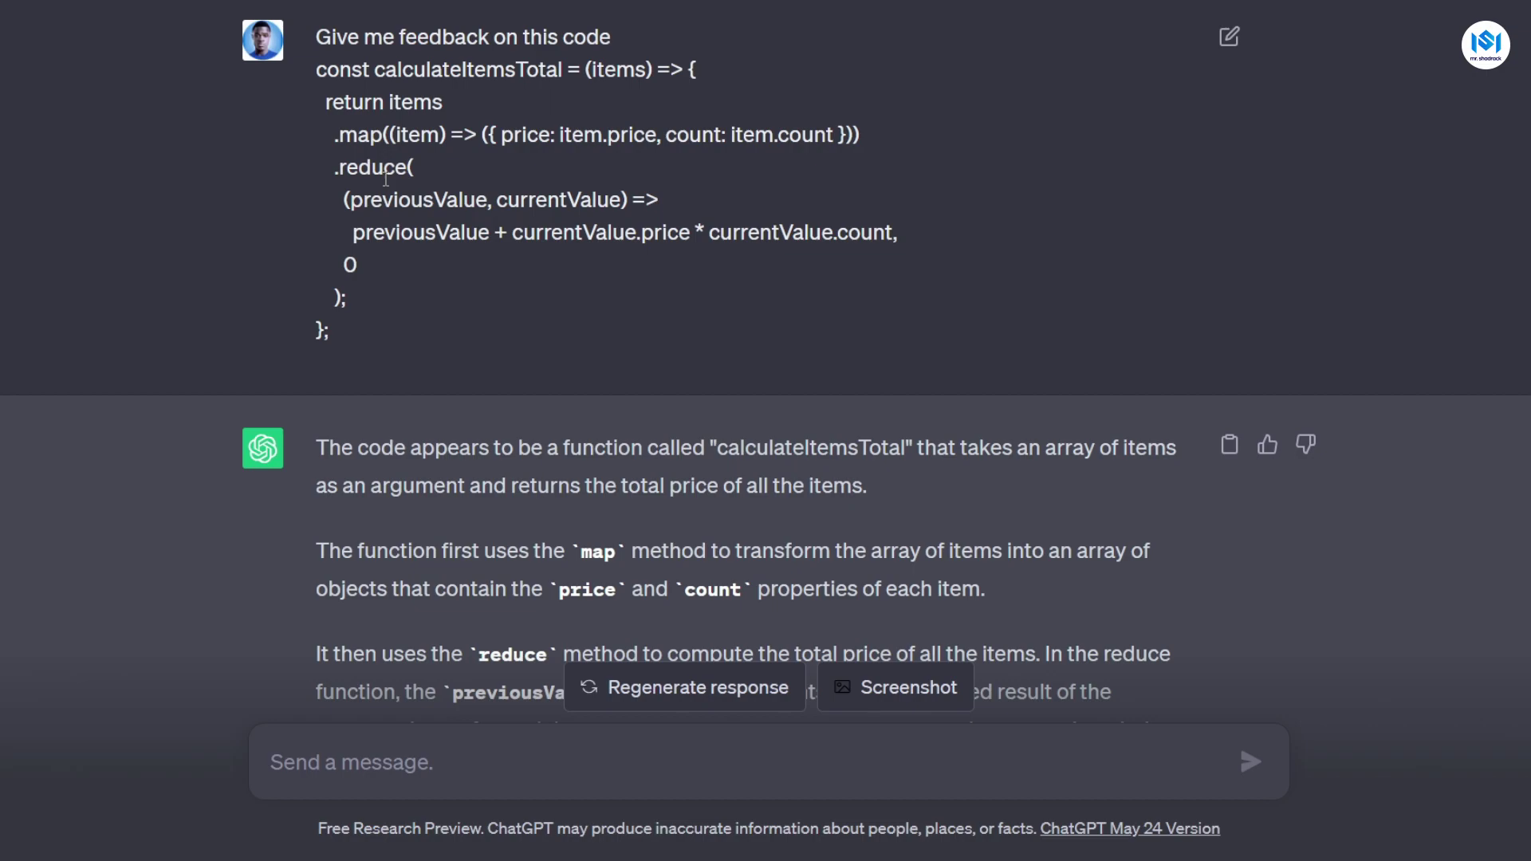
{"action": "left_click_drag", "start_coordinate": [316, 70], "coordinate": [354, 332]}
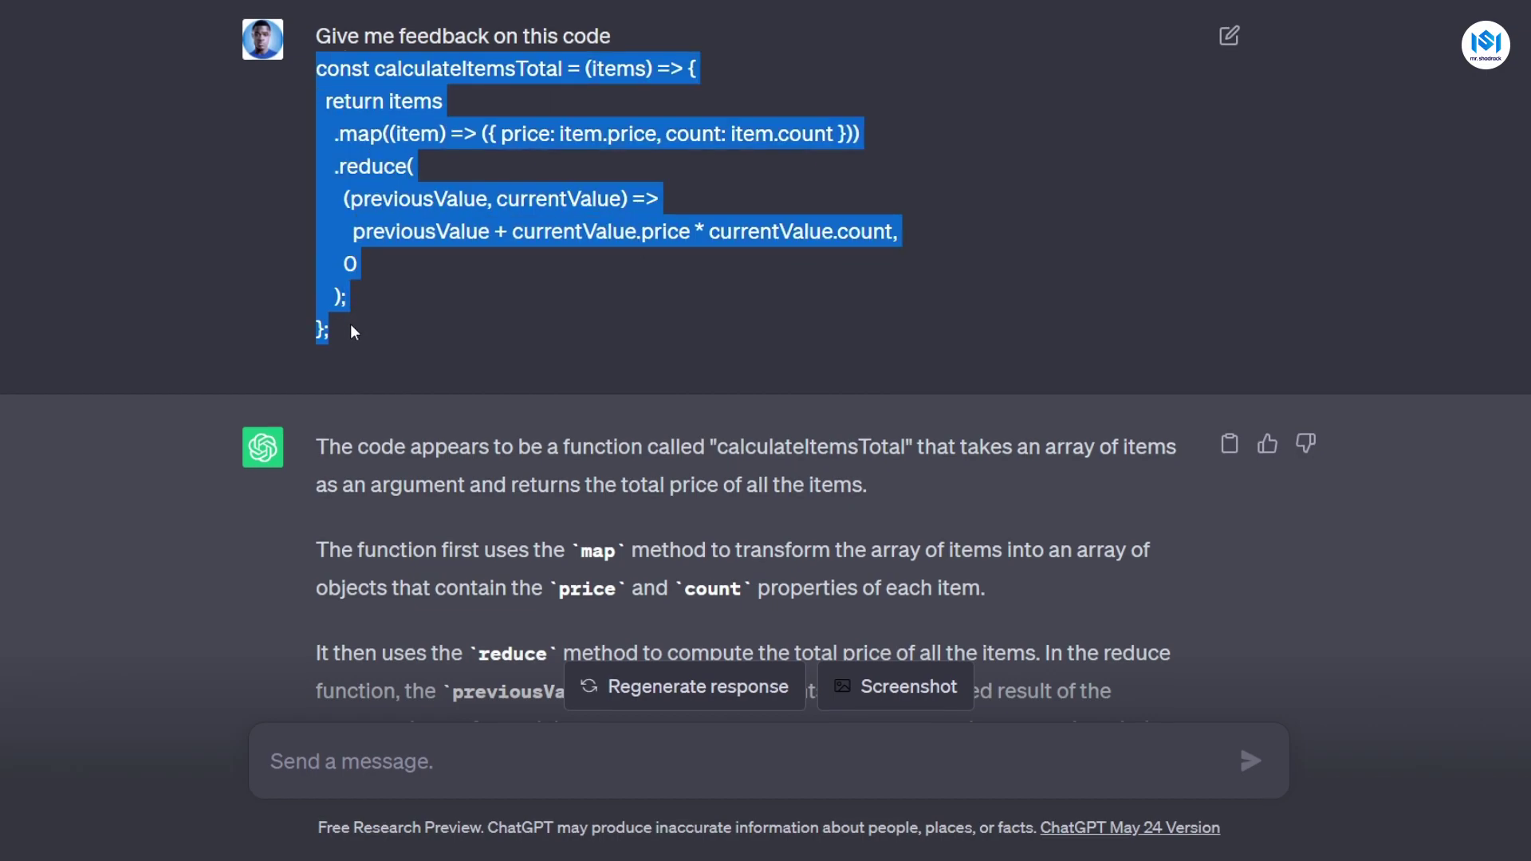
{"action": "left_click_drag", "start_coordinate": [316, 36], "coordinate": [580, 27]}
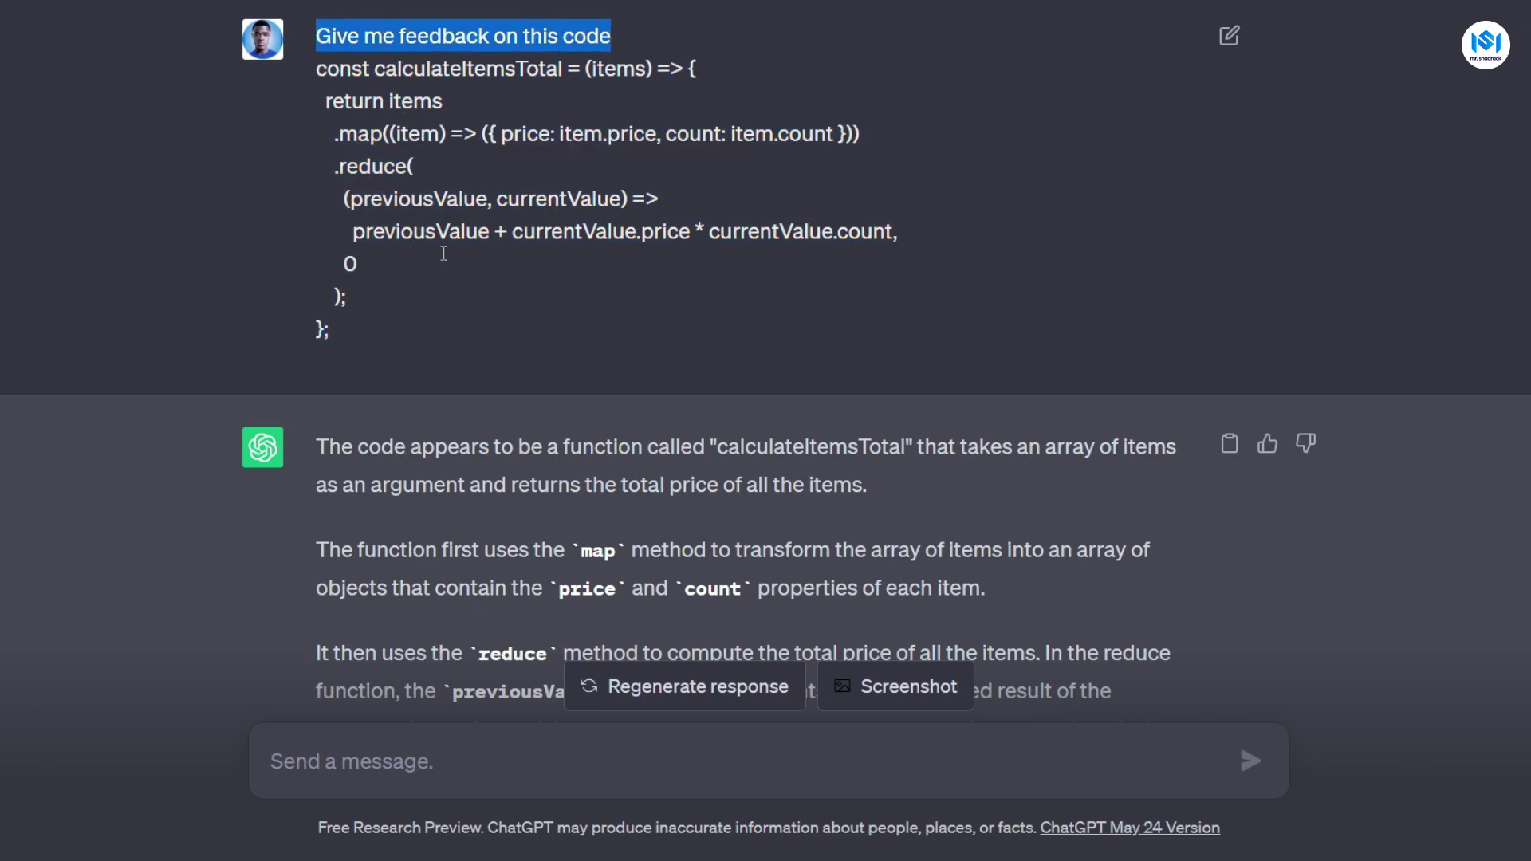
{"action": "scroll", "coordinate": [444, 289], "scroll_direction": "down", "scroll_amount": 4}
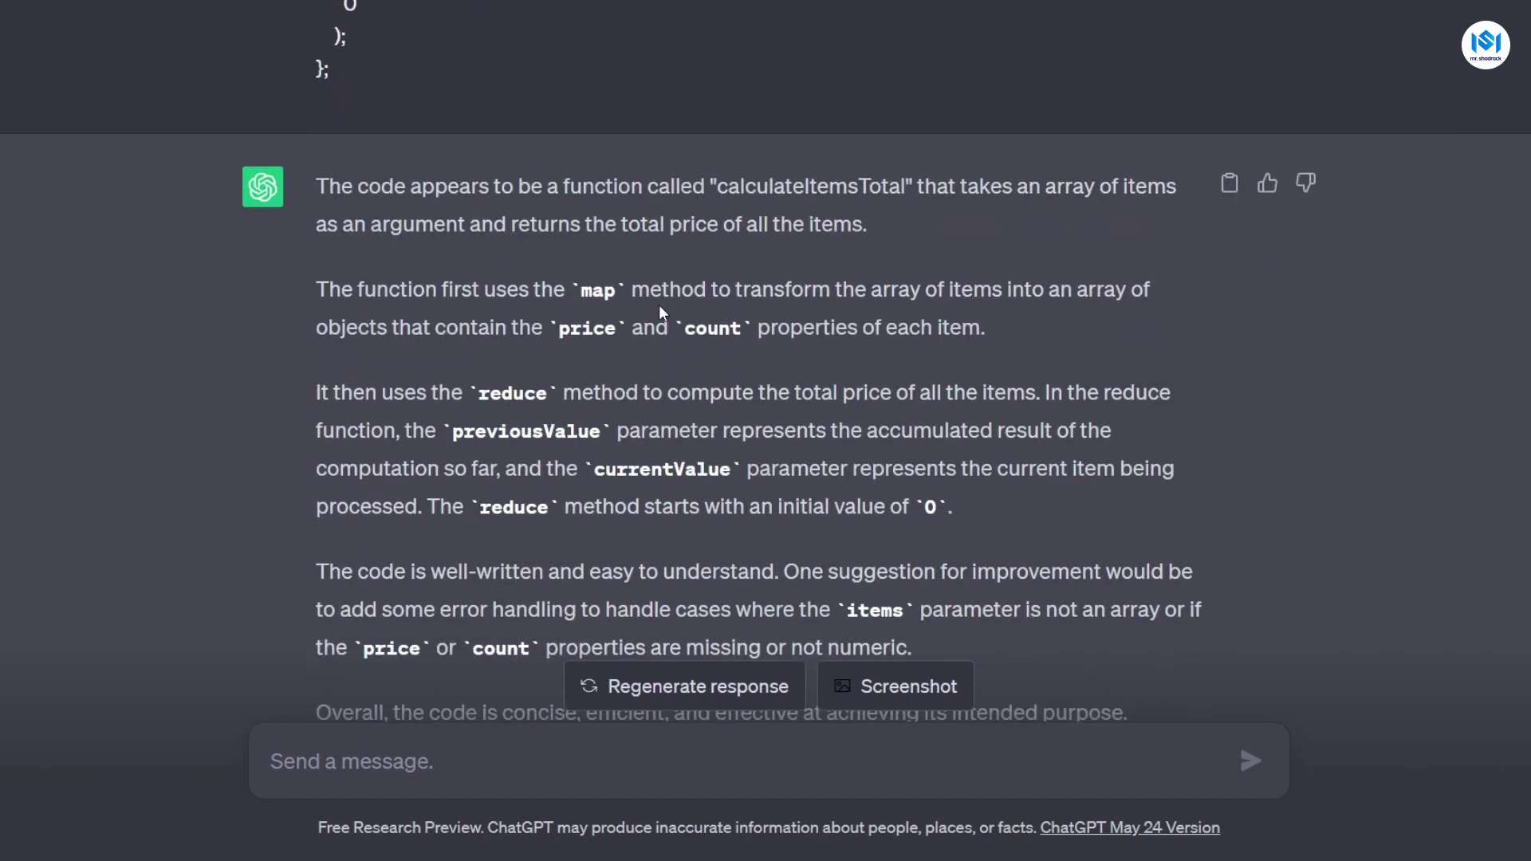
{"action": "scroll", "coordinate": [533, 304], "scroll_direction": "down", "scroll_amount": 1}
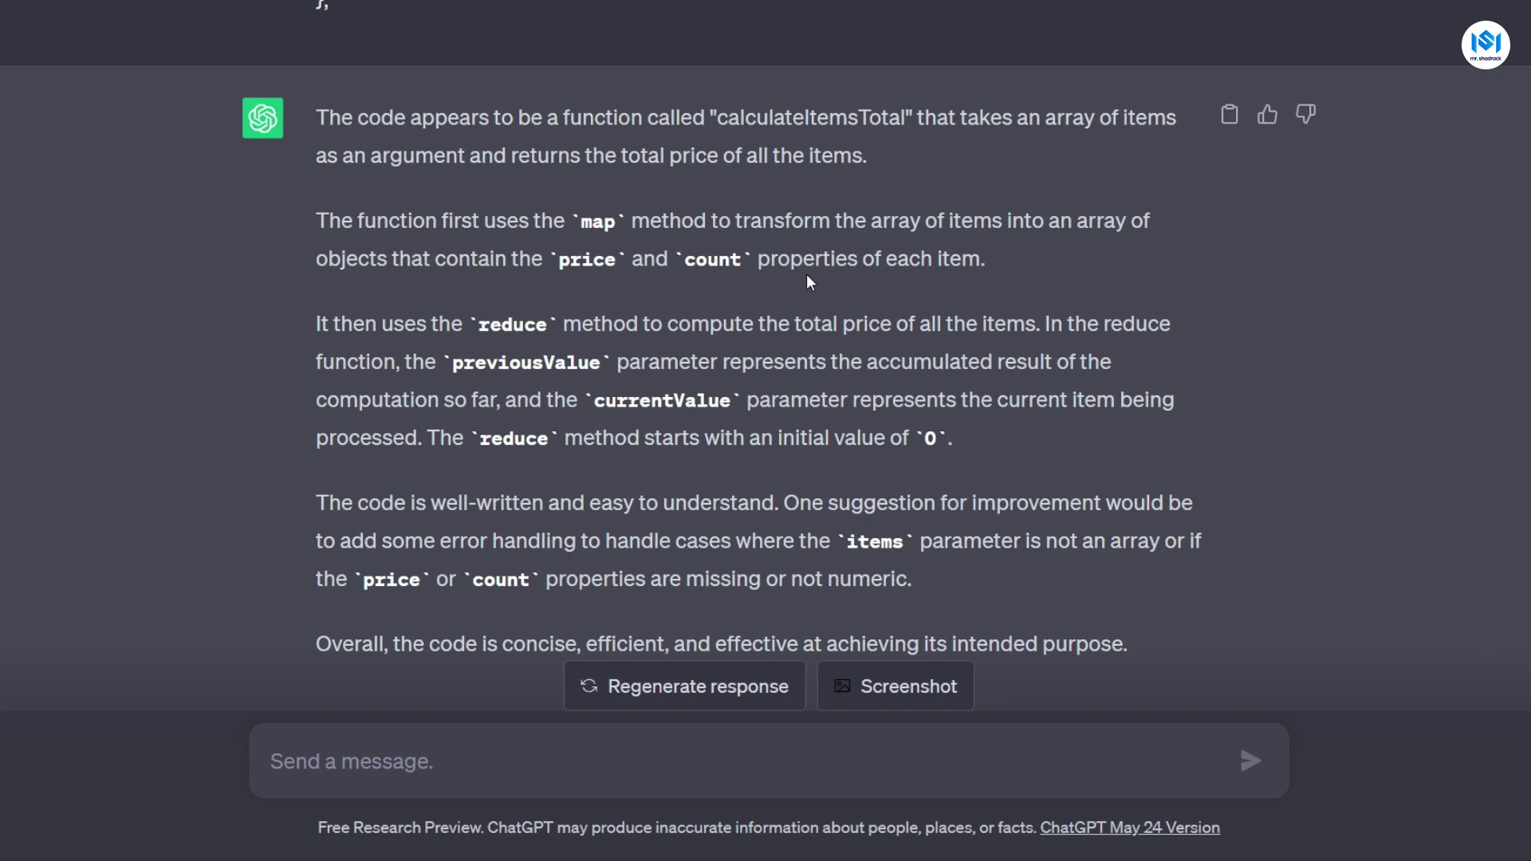
Highlight previousValue and the improvement suggestion paragraph in the calculateItemsTotal explanation.
{"action": "double_click", "coordinate": [527, 362]}
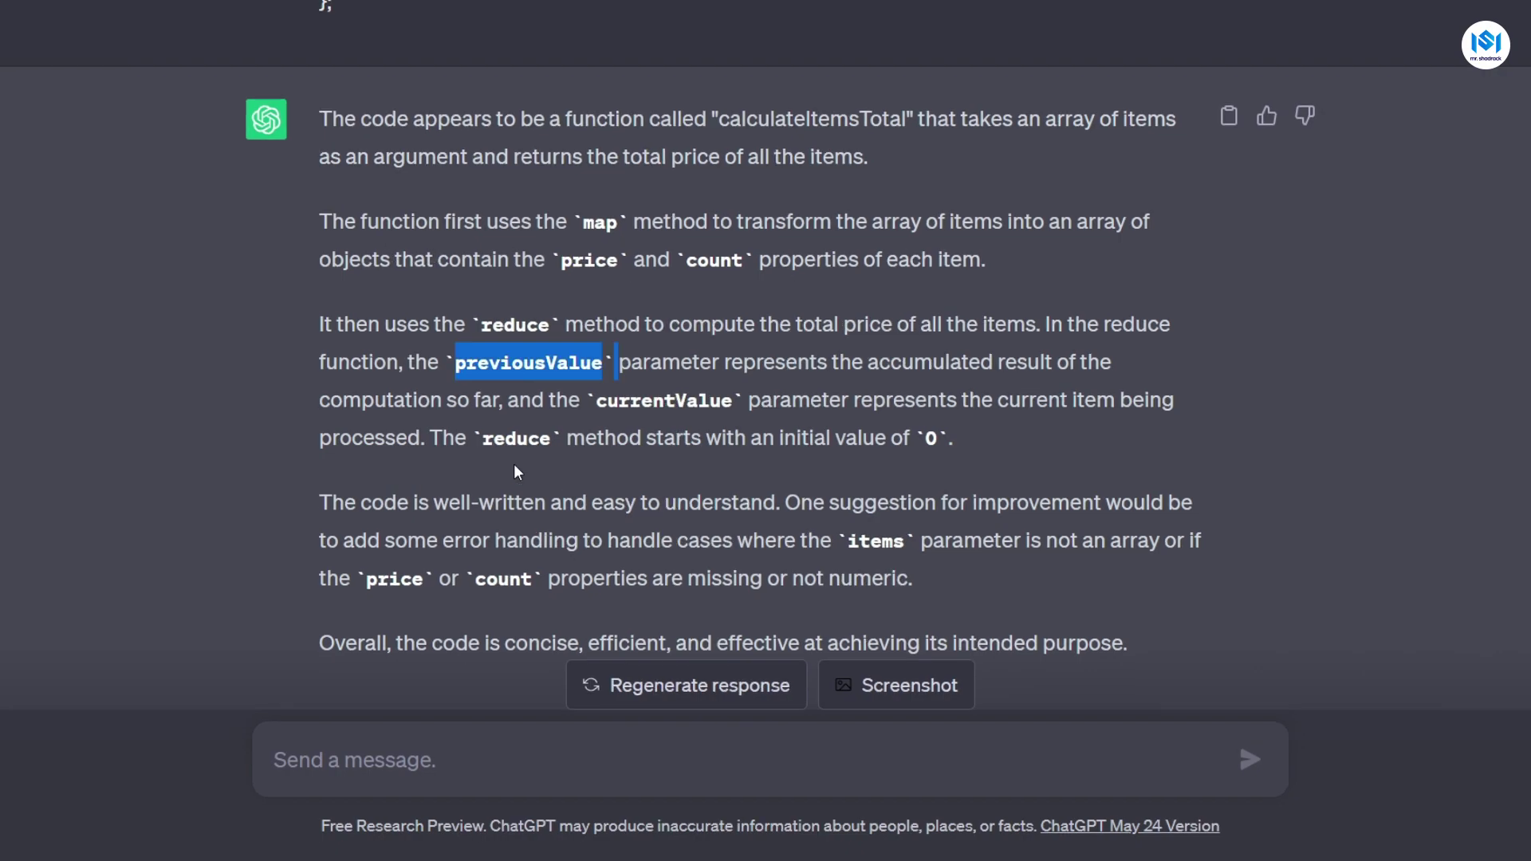
{"action": "scroll", "coordinate": [507, 323], "scroll_direction": "down", "scroll_amount": 1}
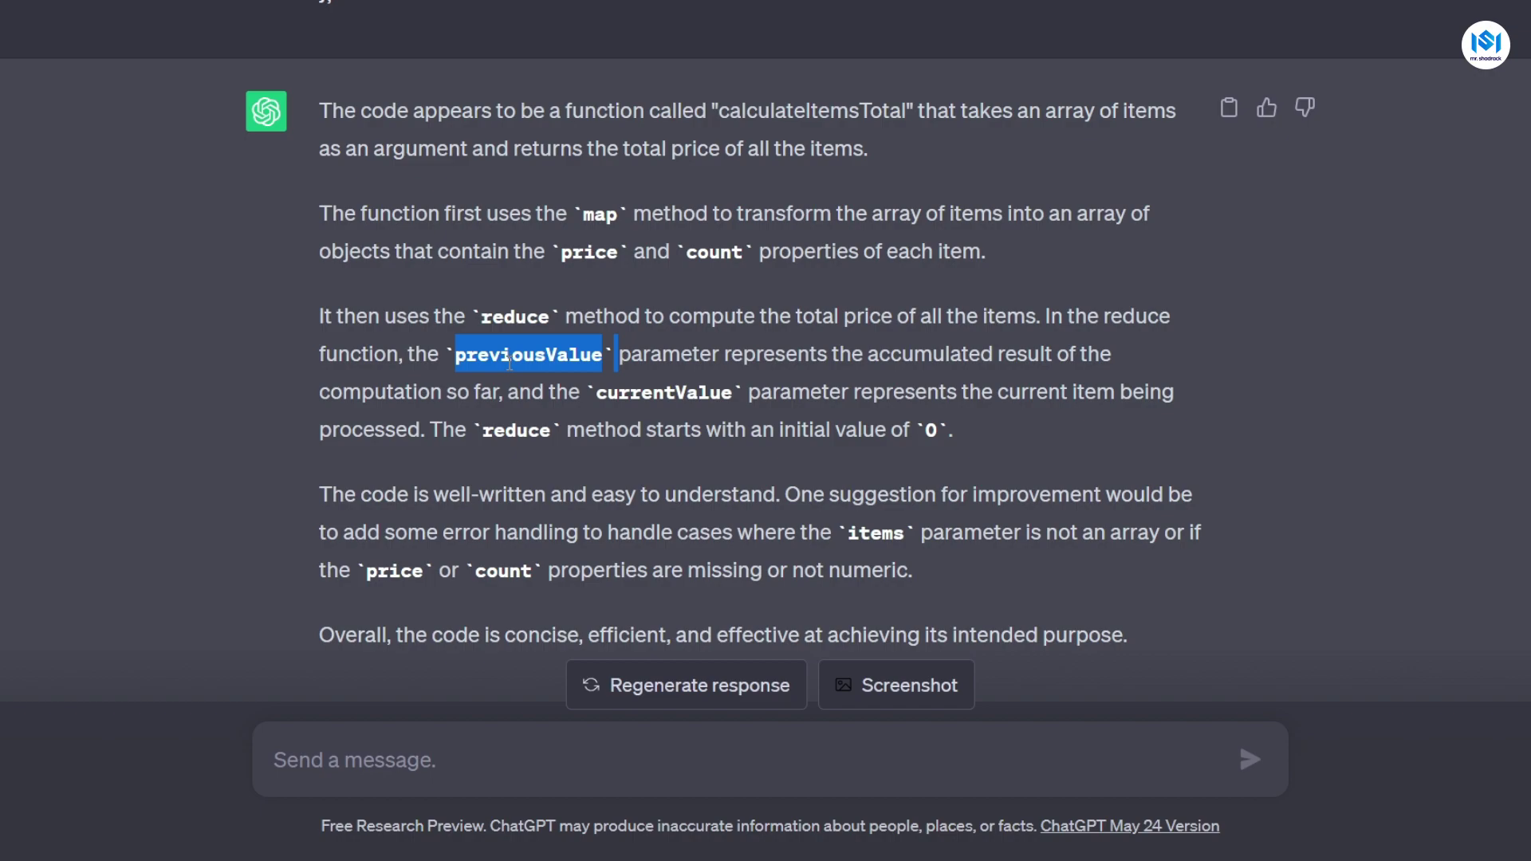
{"action": "scroll", "coordinate": [509, 363], "scroll_direction": "down", "scroll_amount": 2}
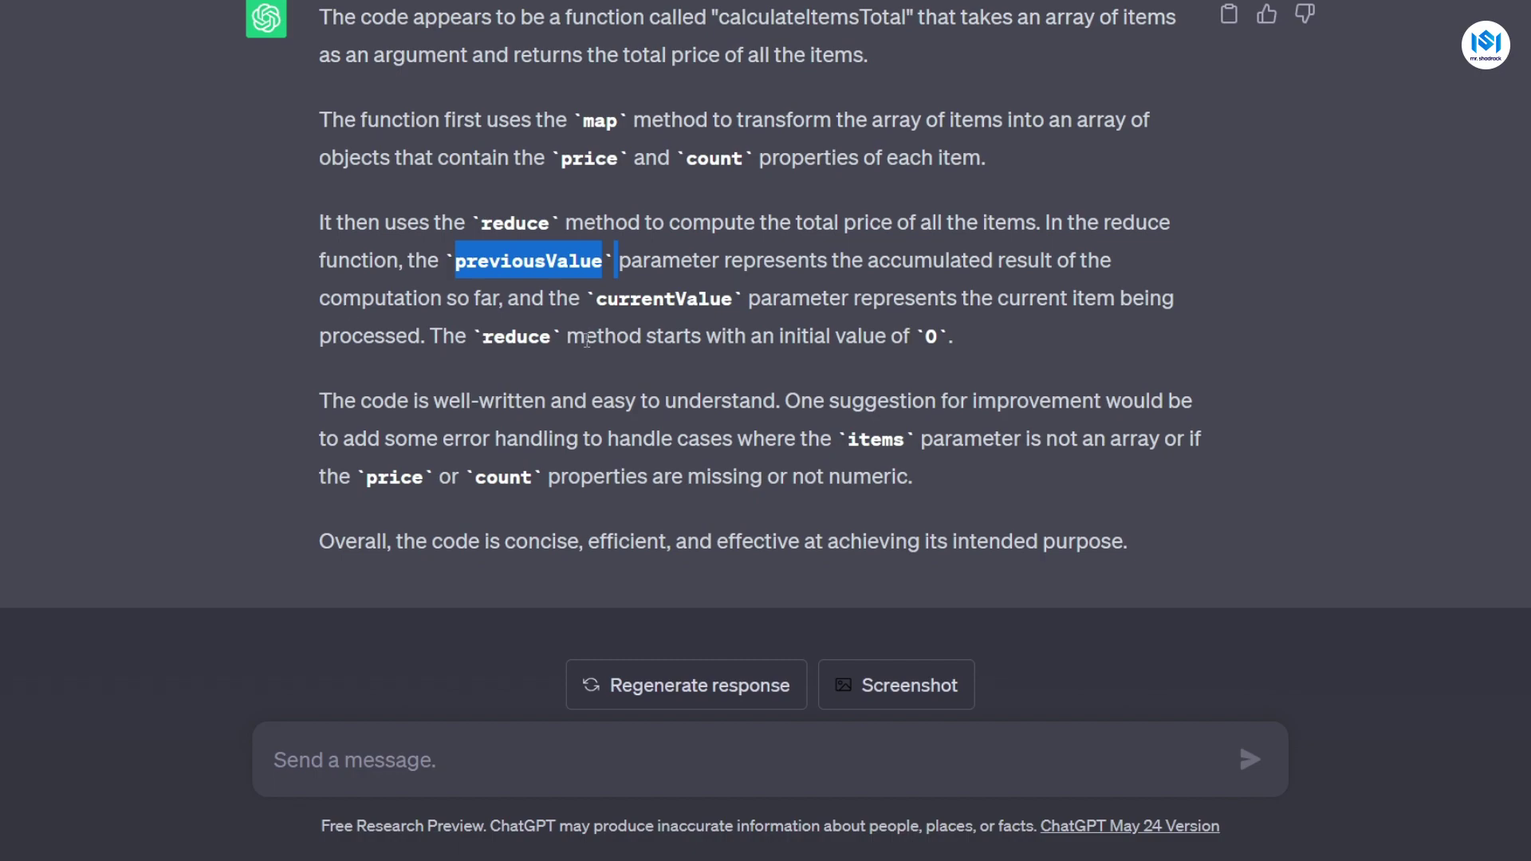
{"action": "left_click_drag", "start_coordinate": [320, 406], "coordinate": [327, 407]}
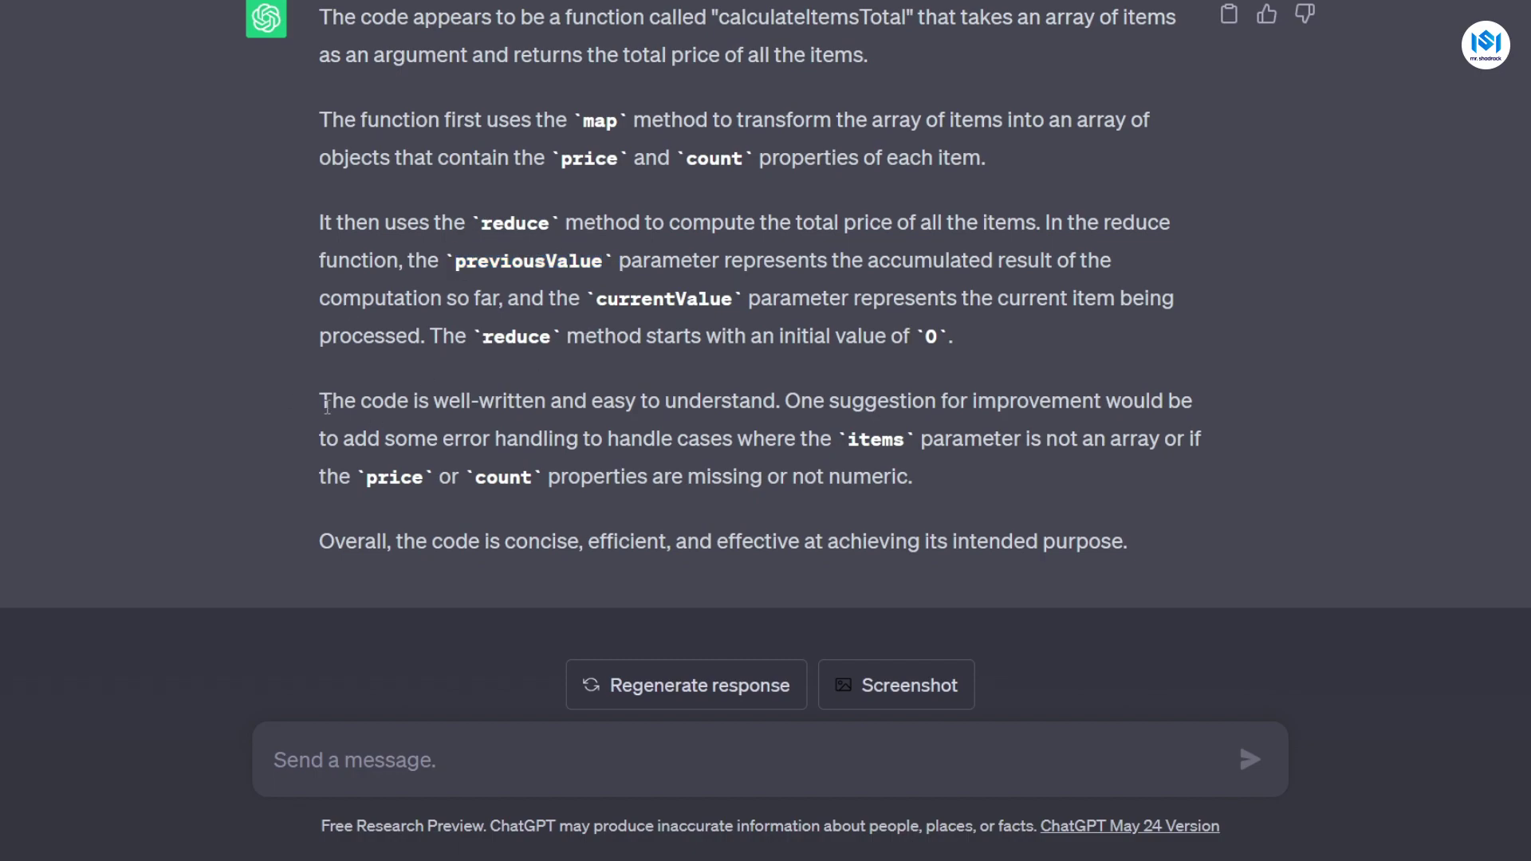
{"action": "left_click", "coordinate": [368, 408]}
{"action": "double_click", "coordinate": [346, 404]}
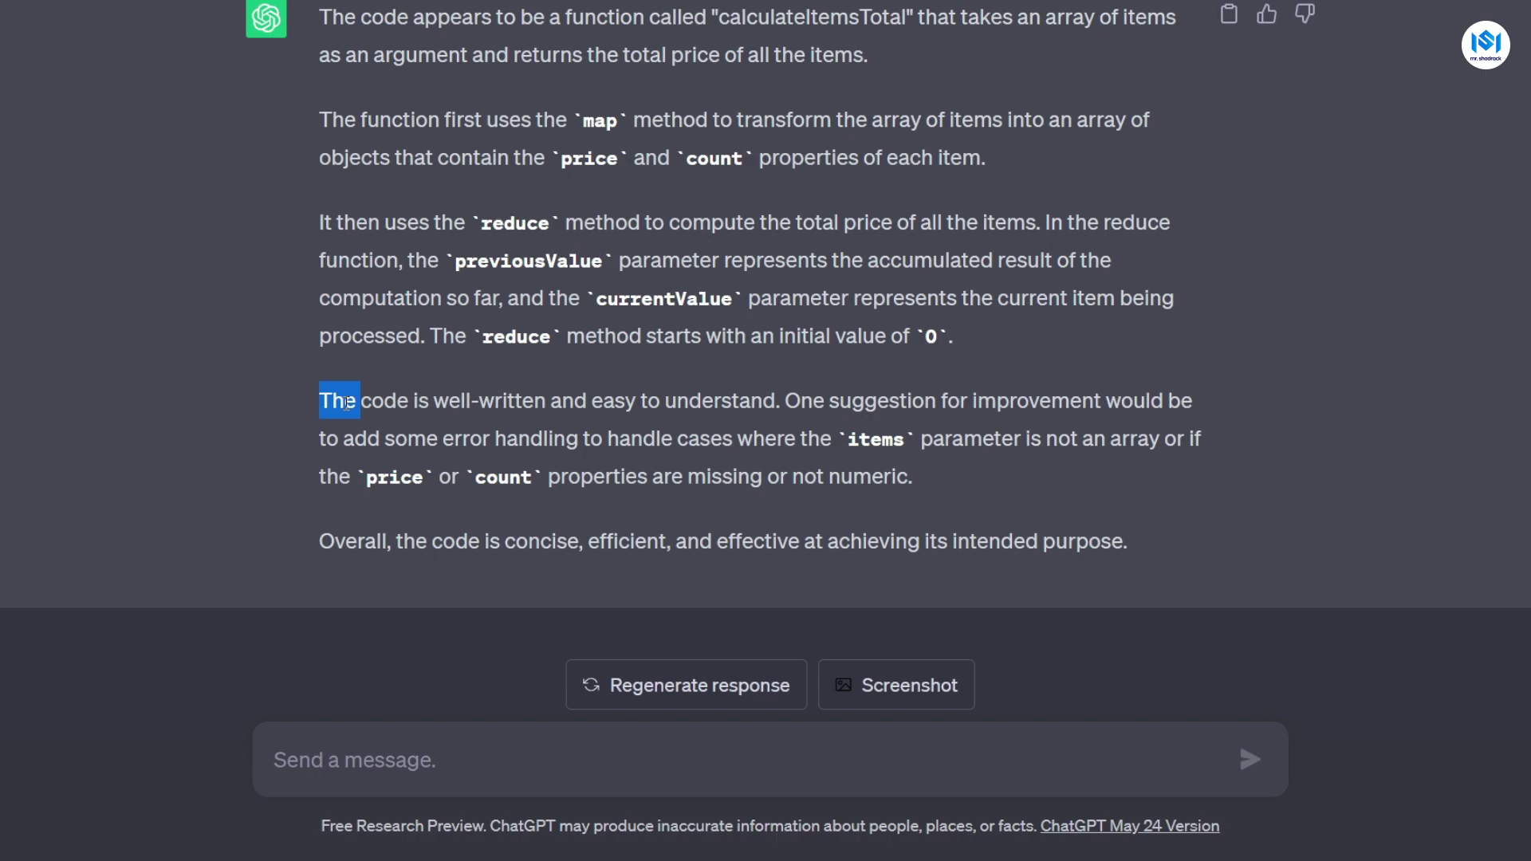
{"action": "left_click_drag", "start_coordinate": [786, 403], "coordinate": [922, 404]}
{"action": "left_click", "coordinate": [949, 405]}
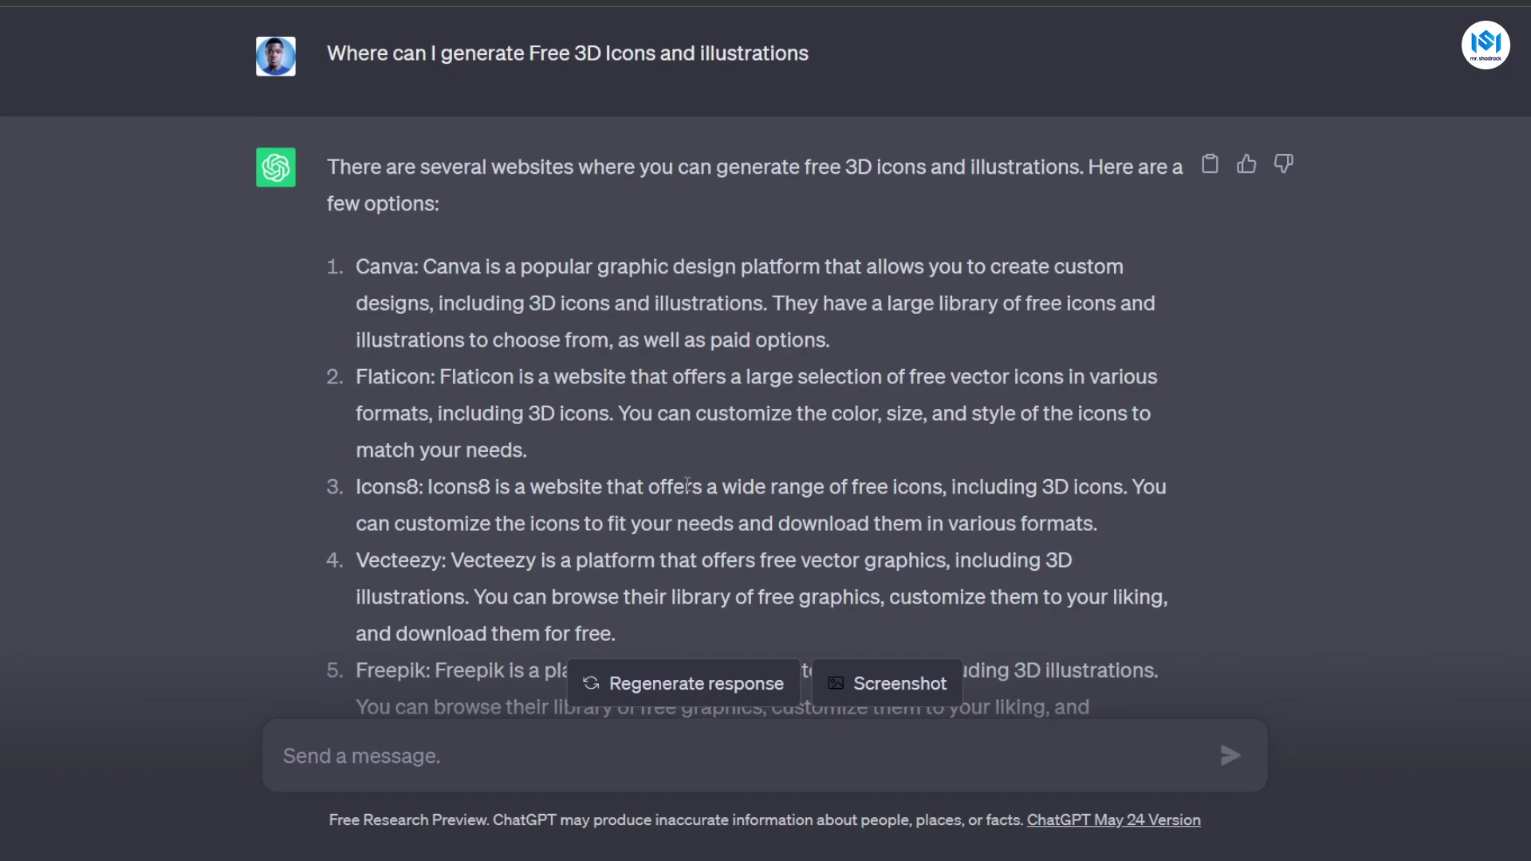
{"action": "scroll", "coordinate": [687, 484], "scroll_direction": "down", "scroll_amount": 2}
{"action": "scroll", "coordinate": [819, 333], "scroll_direction": "up", "scroll_amount": 1}
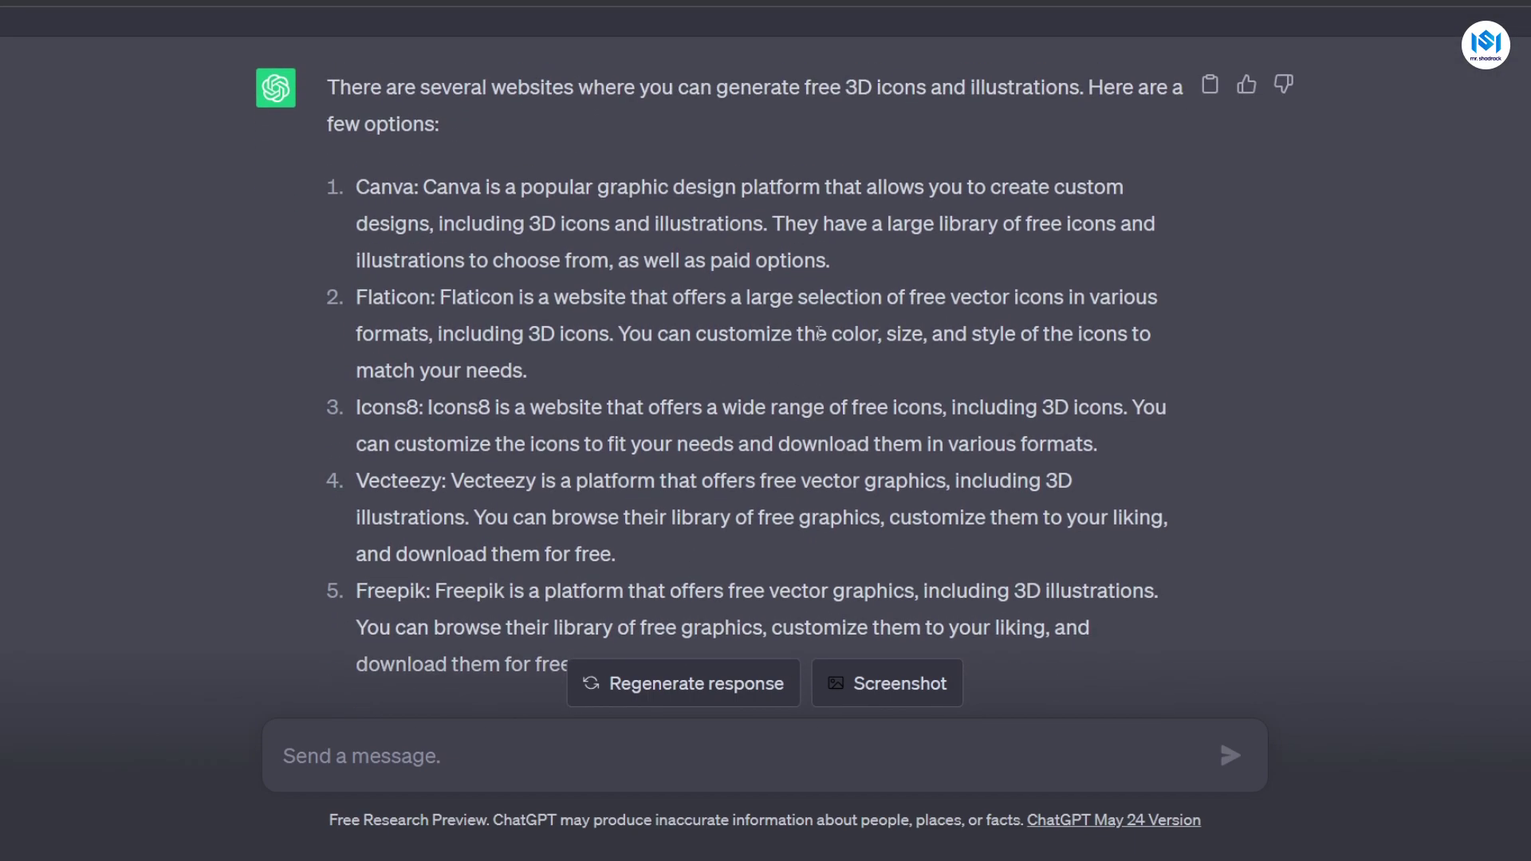
{"action": "double_click", "coordinate": [386, 188]}
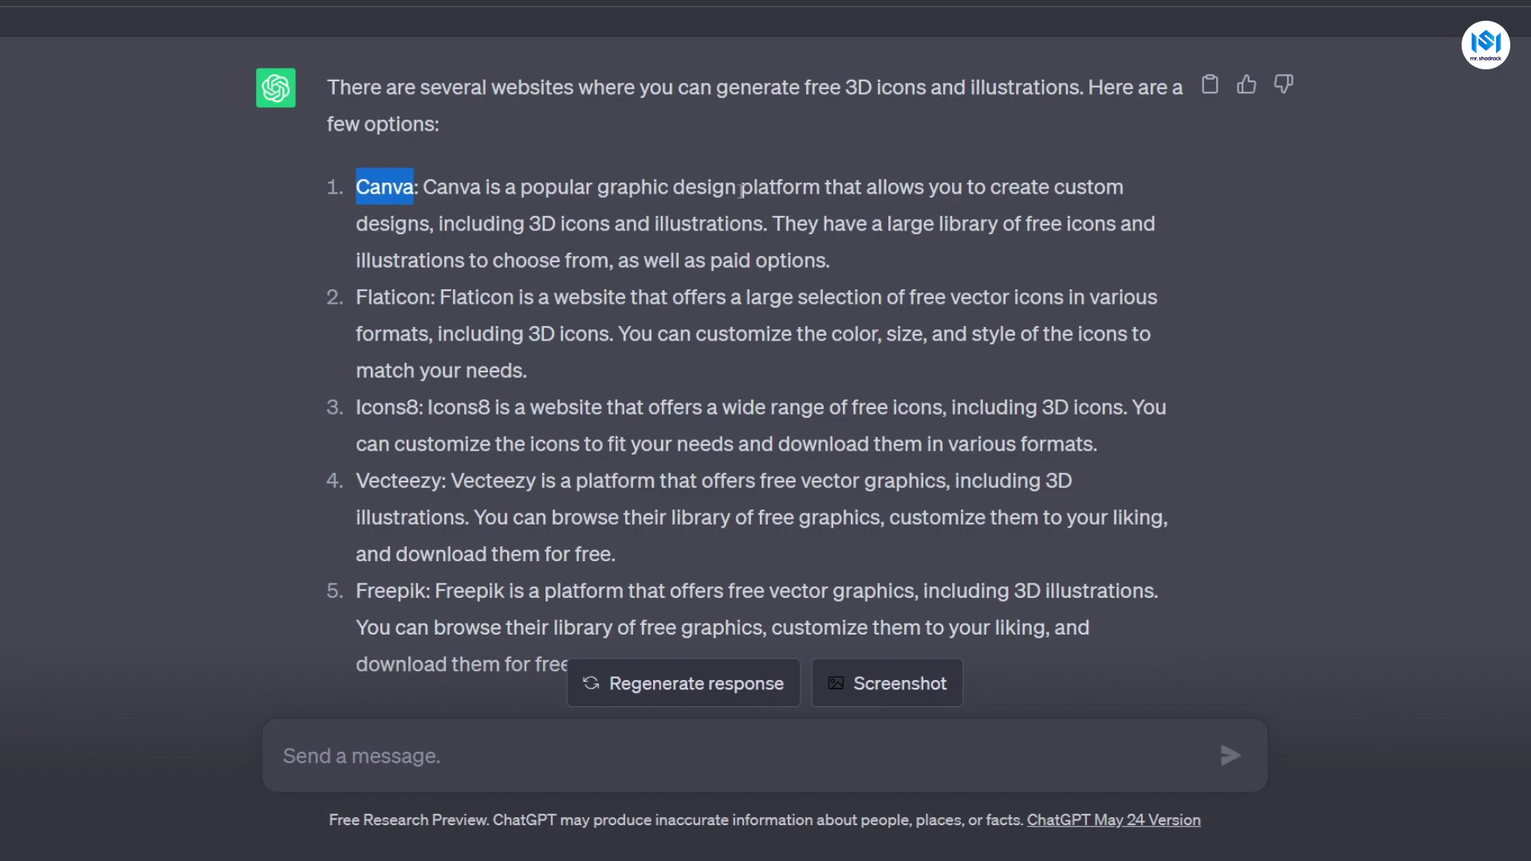
{"action": "left_click", "coordinate": [741, 190]}
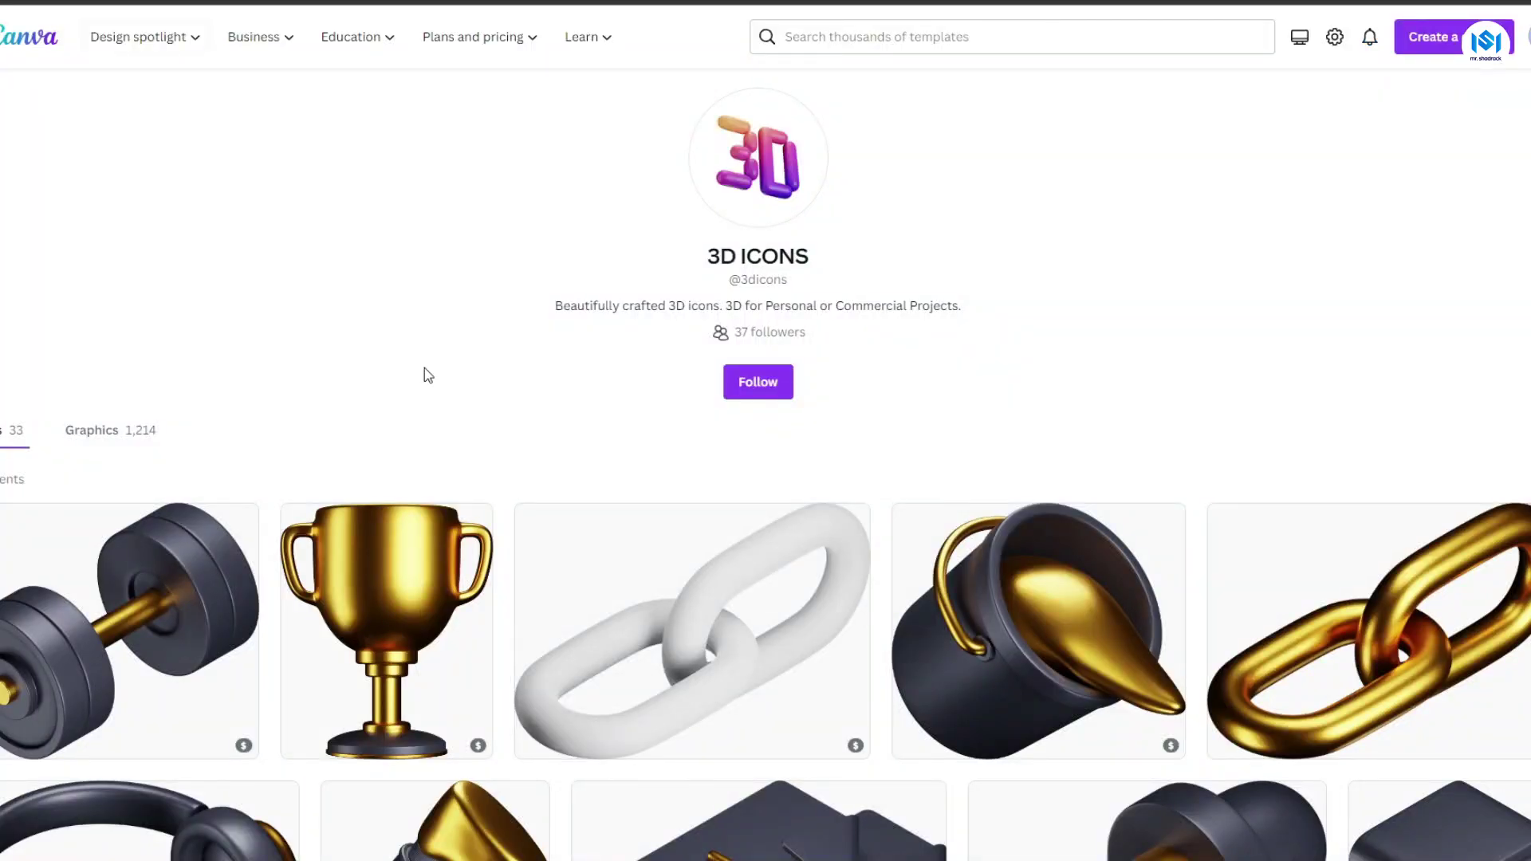
Browse the Canva 3D ICONS profile and scroll through its Graphics collection.
{"action": "scroll", "coordinate": [458, 418], "scroll_direction": "down", "scroll_amount": 5}
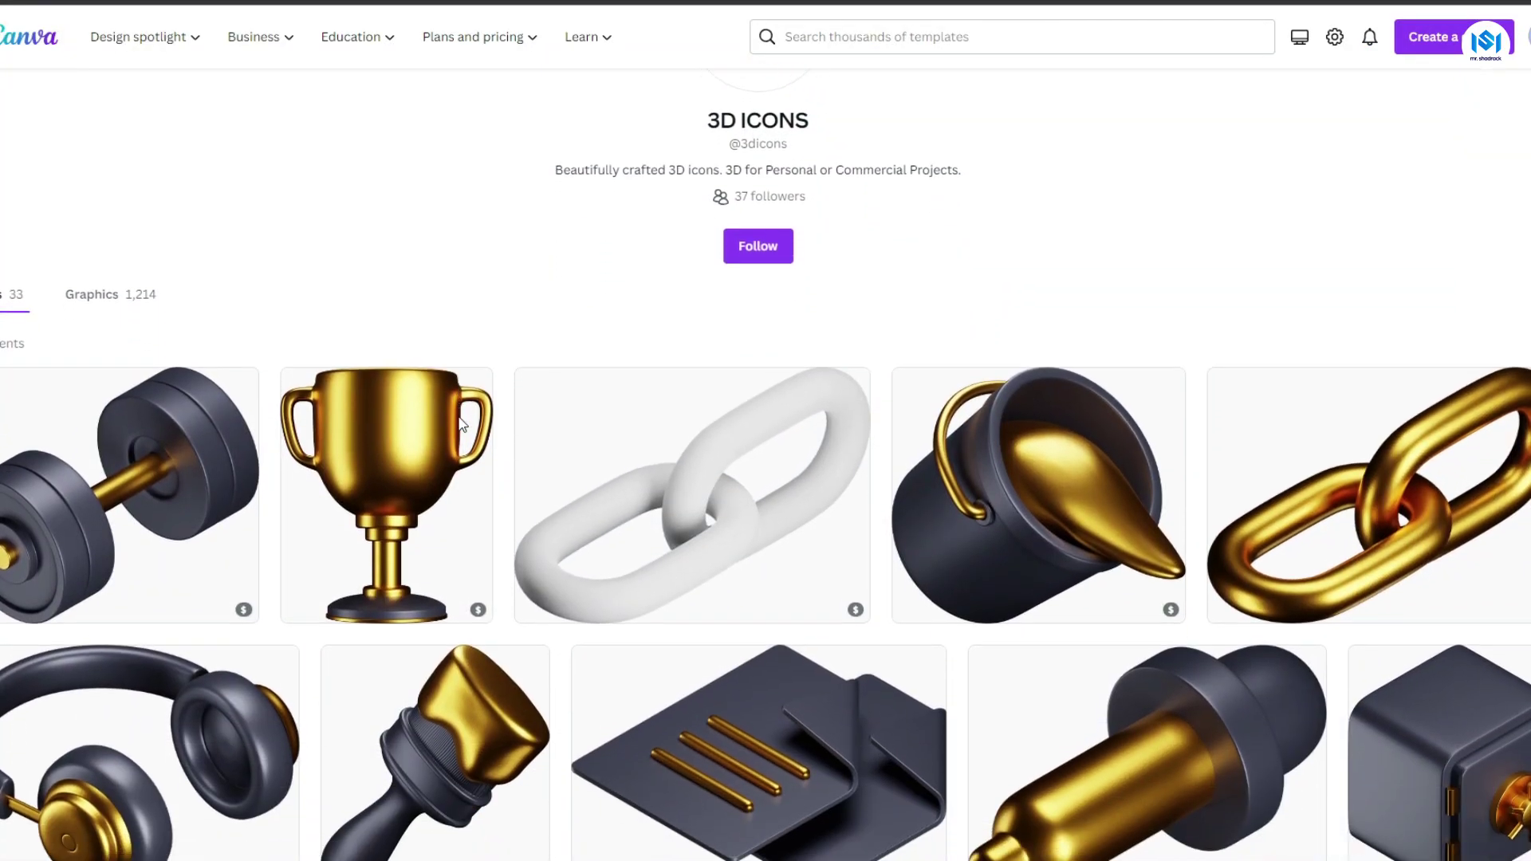
{"action": "scroll", "coordinate": [787, 309], "scroll_direction": "up", "scroll_amount": 2}
{"action": "scroll", "coordinate": [446, 335], "scroll_direction": "down", "scroll_amount": 1}
{"action": "scroll", "coordinate": [272, 456], "scroll_direction": "down", "scroll_amount": 5}
{"action": "scroll", "coordinate": [270, 457], "scroll_direction": "up", "scroll_amount": 8}
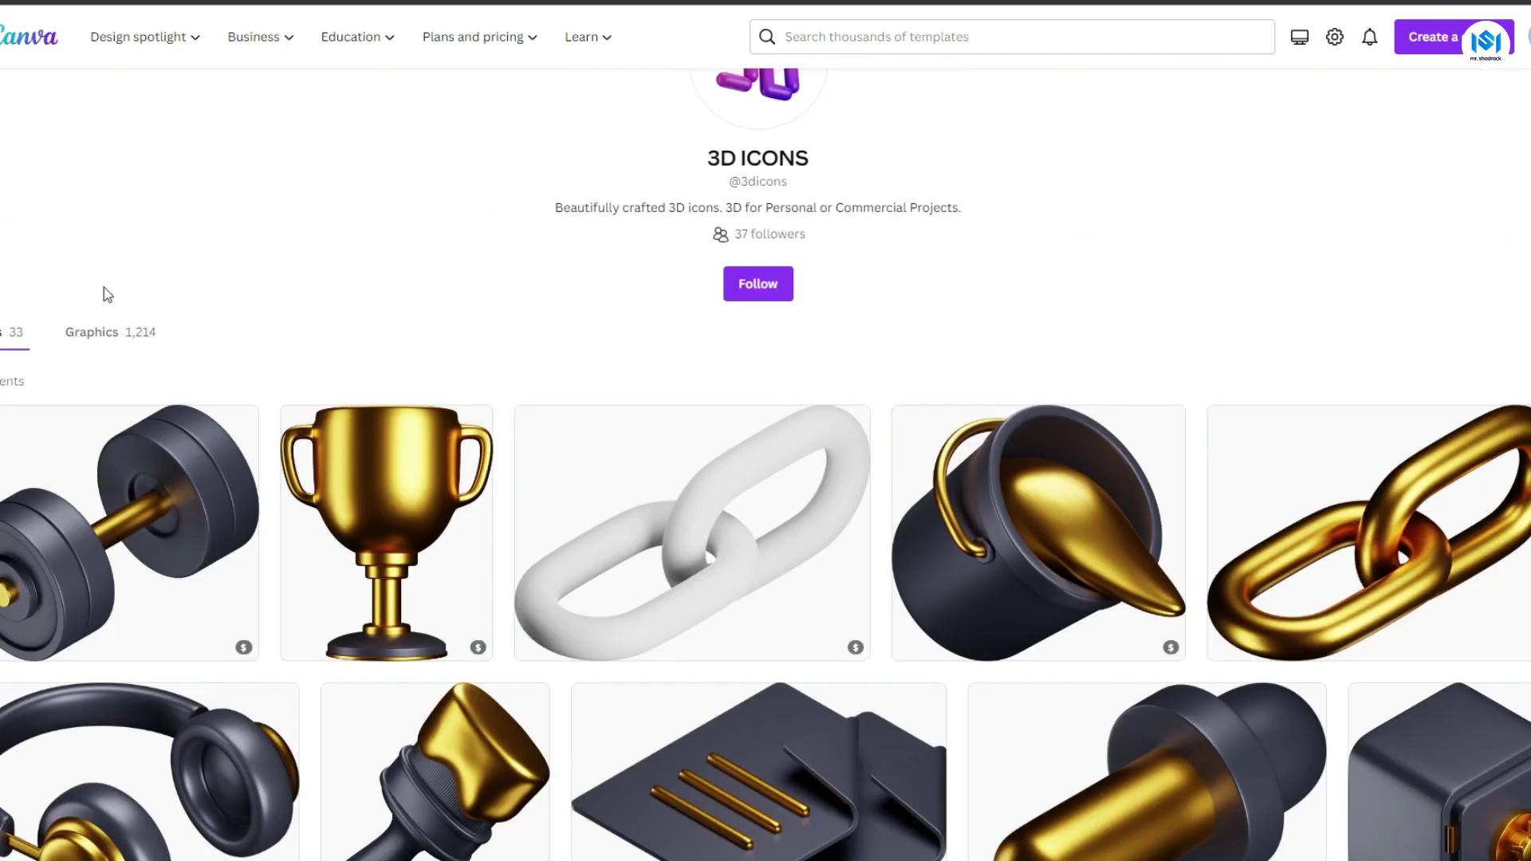
{"action": "left_click", "coordinate": [94, 334]}
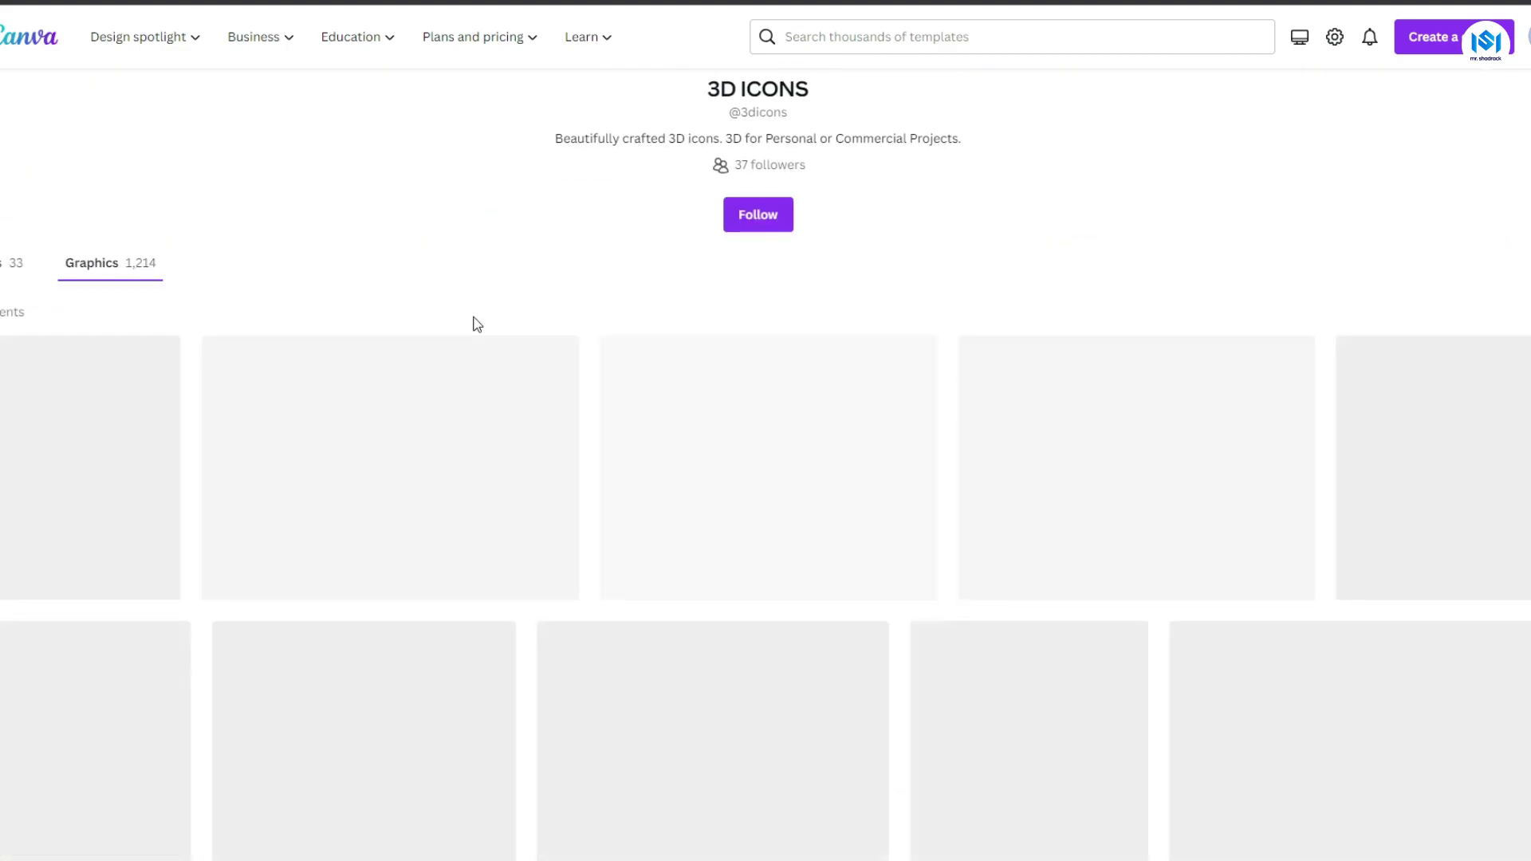
{"action": "scroll", "coordinate": [636, 556], "scroll_direction": "down", "scroll_amount": 10}
{"action": "scroll", "coordinate": [752, 537], "scroll_direction": "down", "scroll_amount": 10}
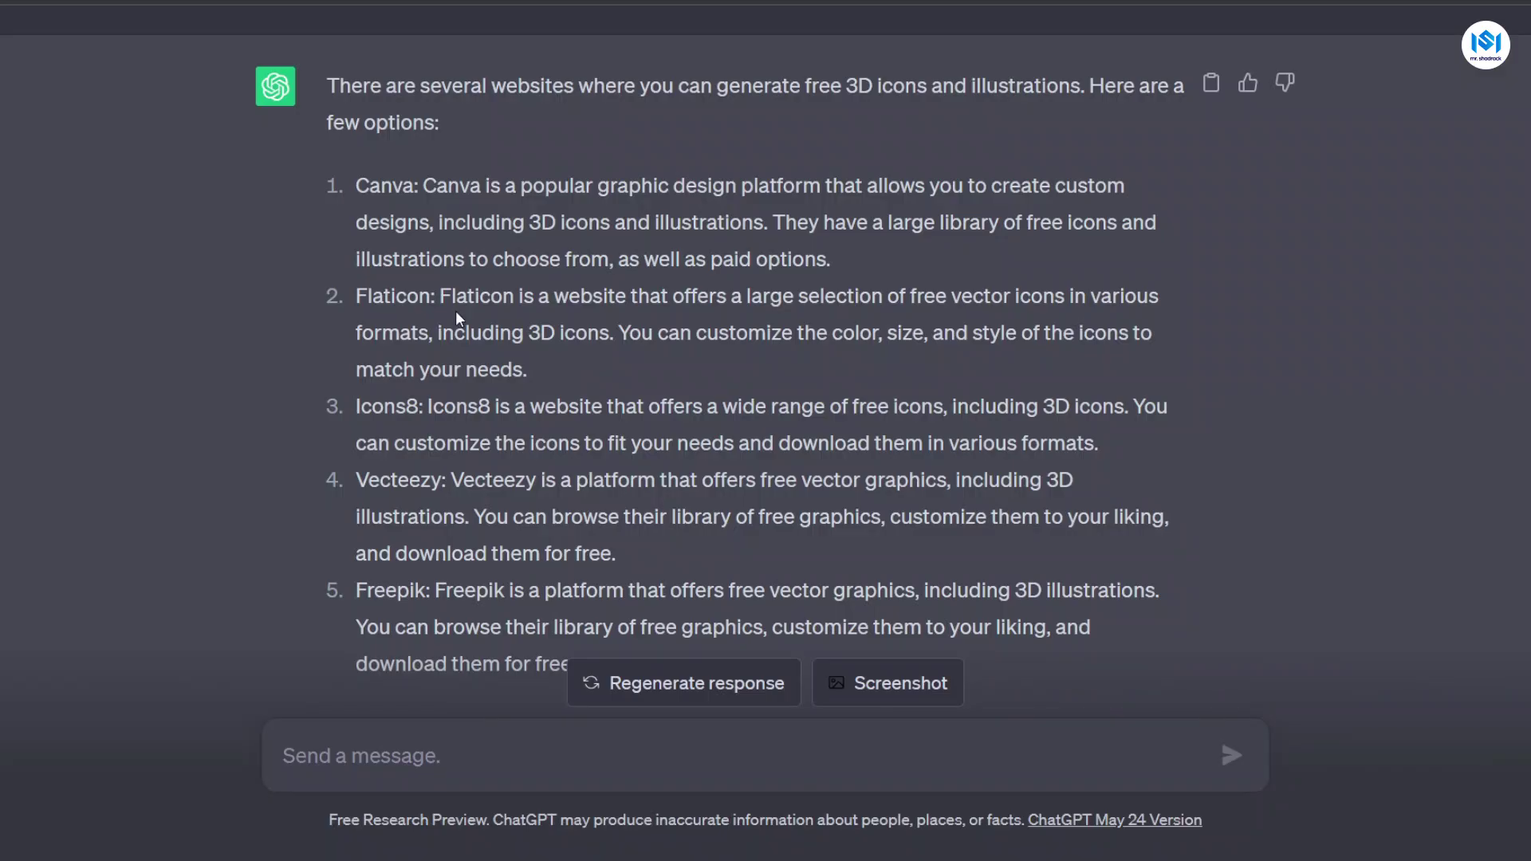
{"action": "double_click", "coordinate": [393, 295]}
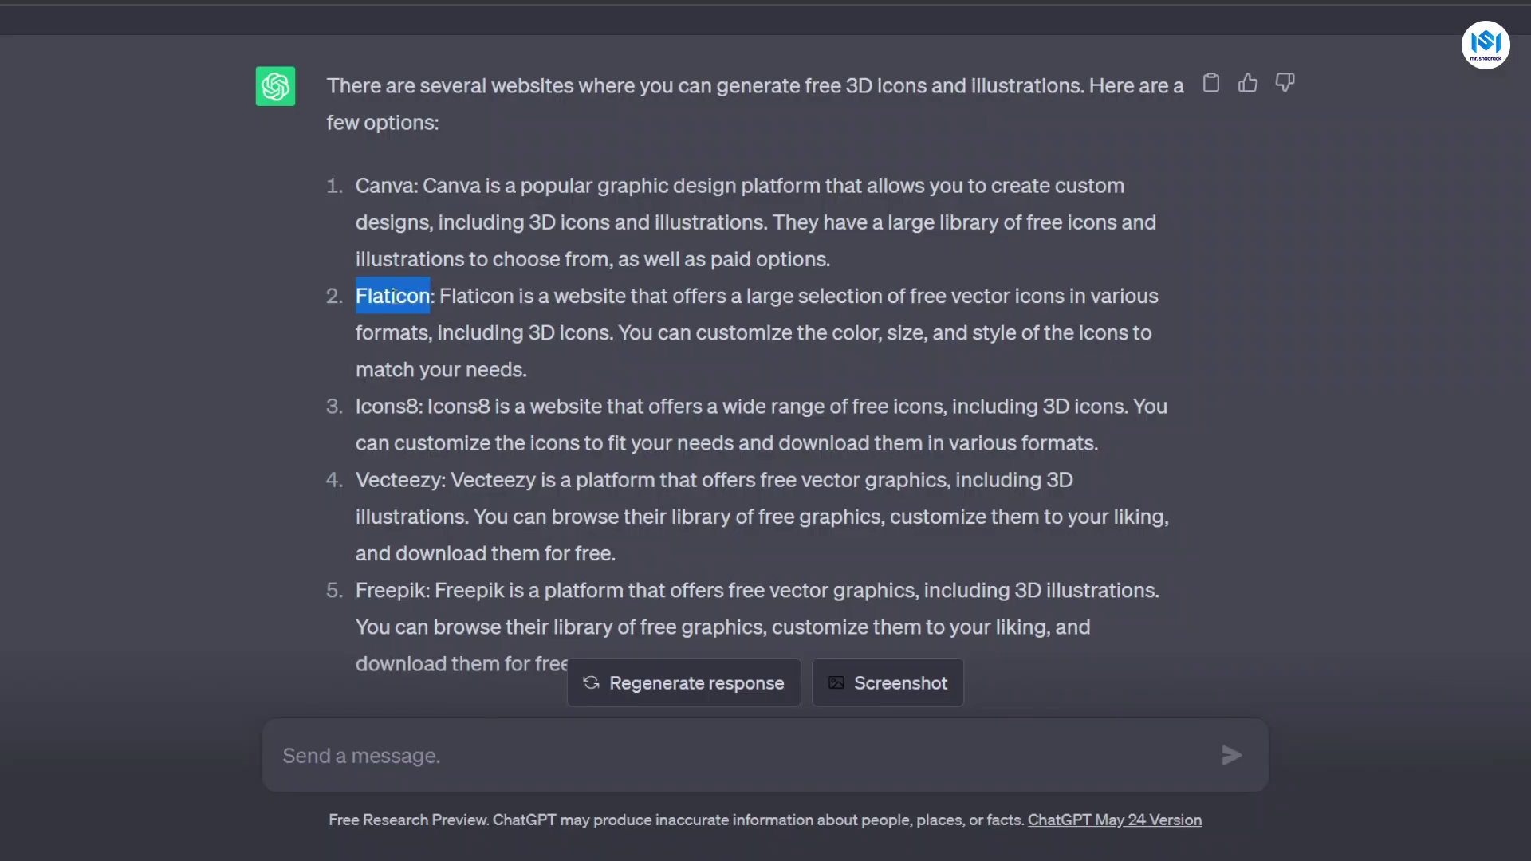
{"action": "double_click", "coordinate": [382, 408]}
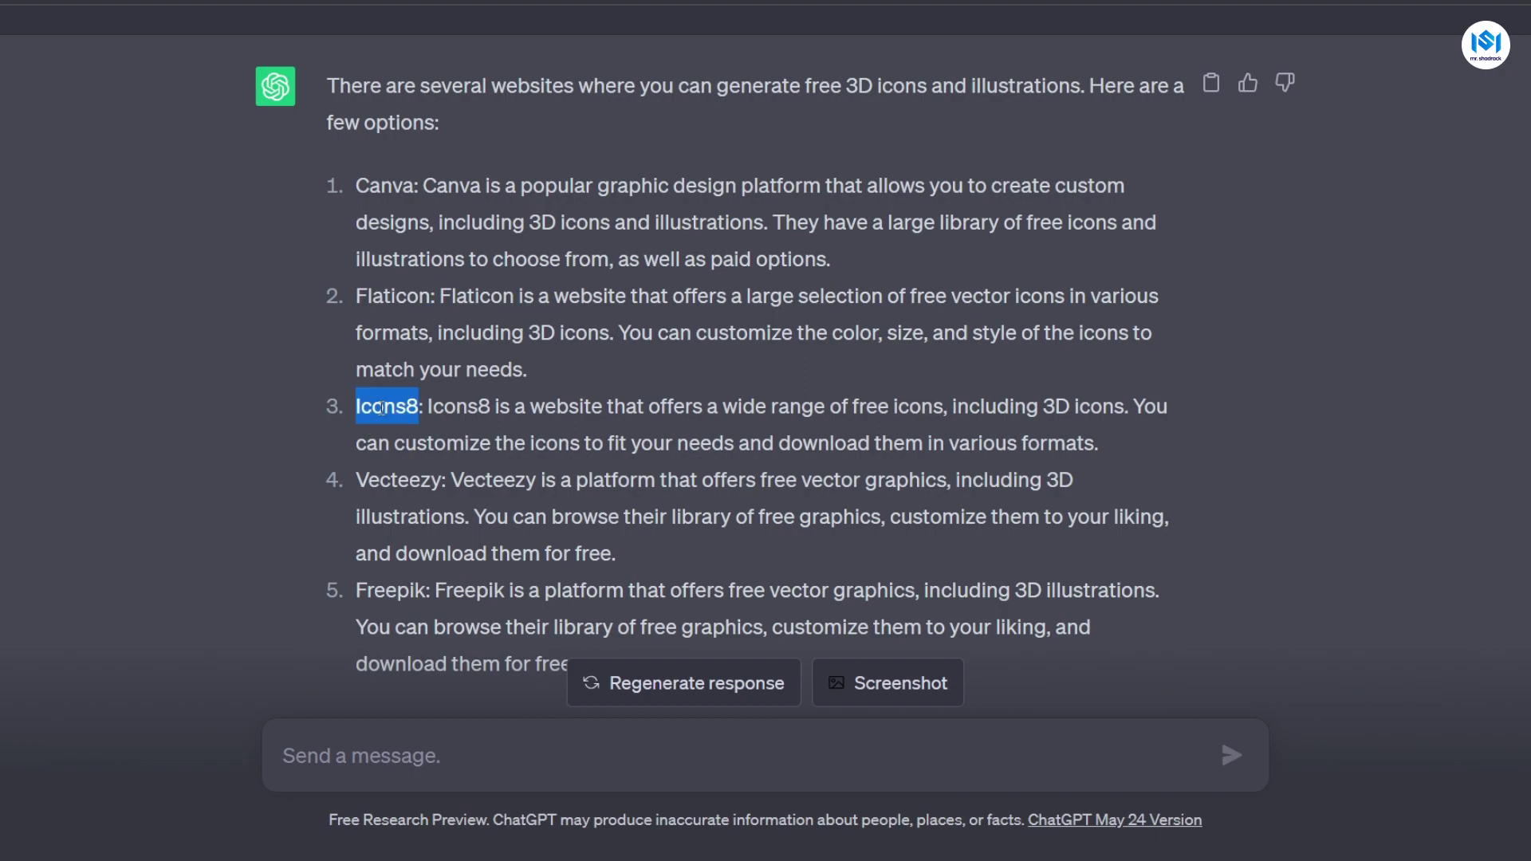
{"action": "double_click", "coordinate": [426, 481]}
{"action": "double_click", "coordinate": [402, 599]}
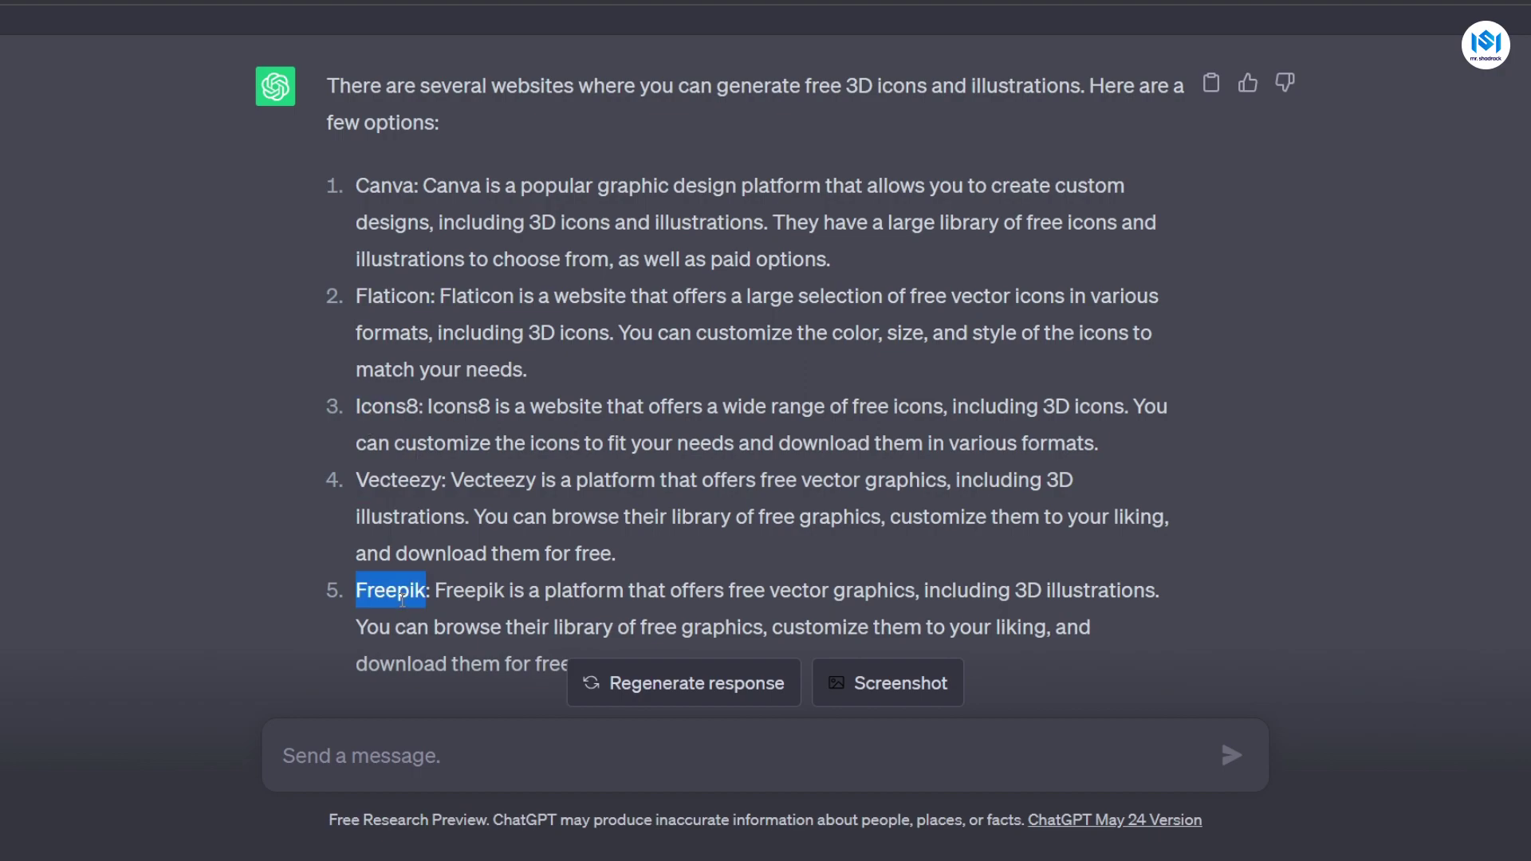
{"action": "scroll", "coordinate": [718, 545], "scroll_direction": "down", "scroll_amount": 1}
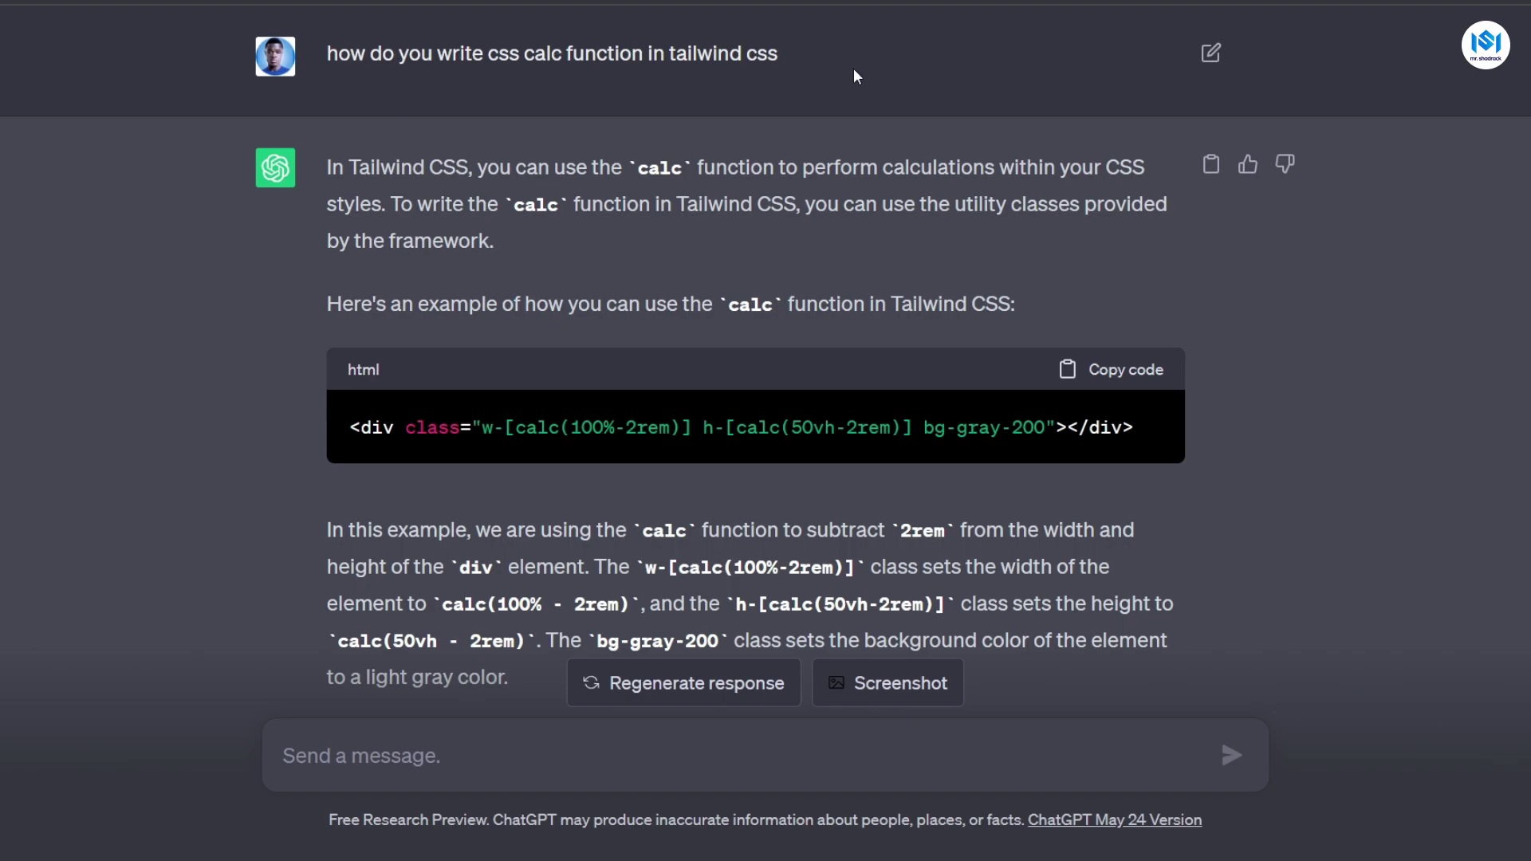
Highlight the Tailwind example code line, then just its width calc class.
{"action": "left_click_drag", "start_coordinate": [345, 437], "coordinate": [1133, 438]}
{"action": "left_click", "coordinate": [1130, 437]}
{"action": "left_click_drag", "start_coordinate": [481, 428], "coordinate": [612, 431]}
{"action": "left_click", "coordinate": [613, 430]}
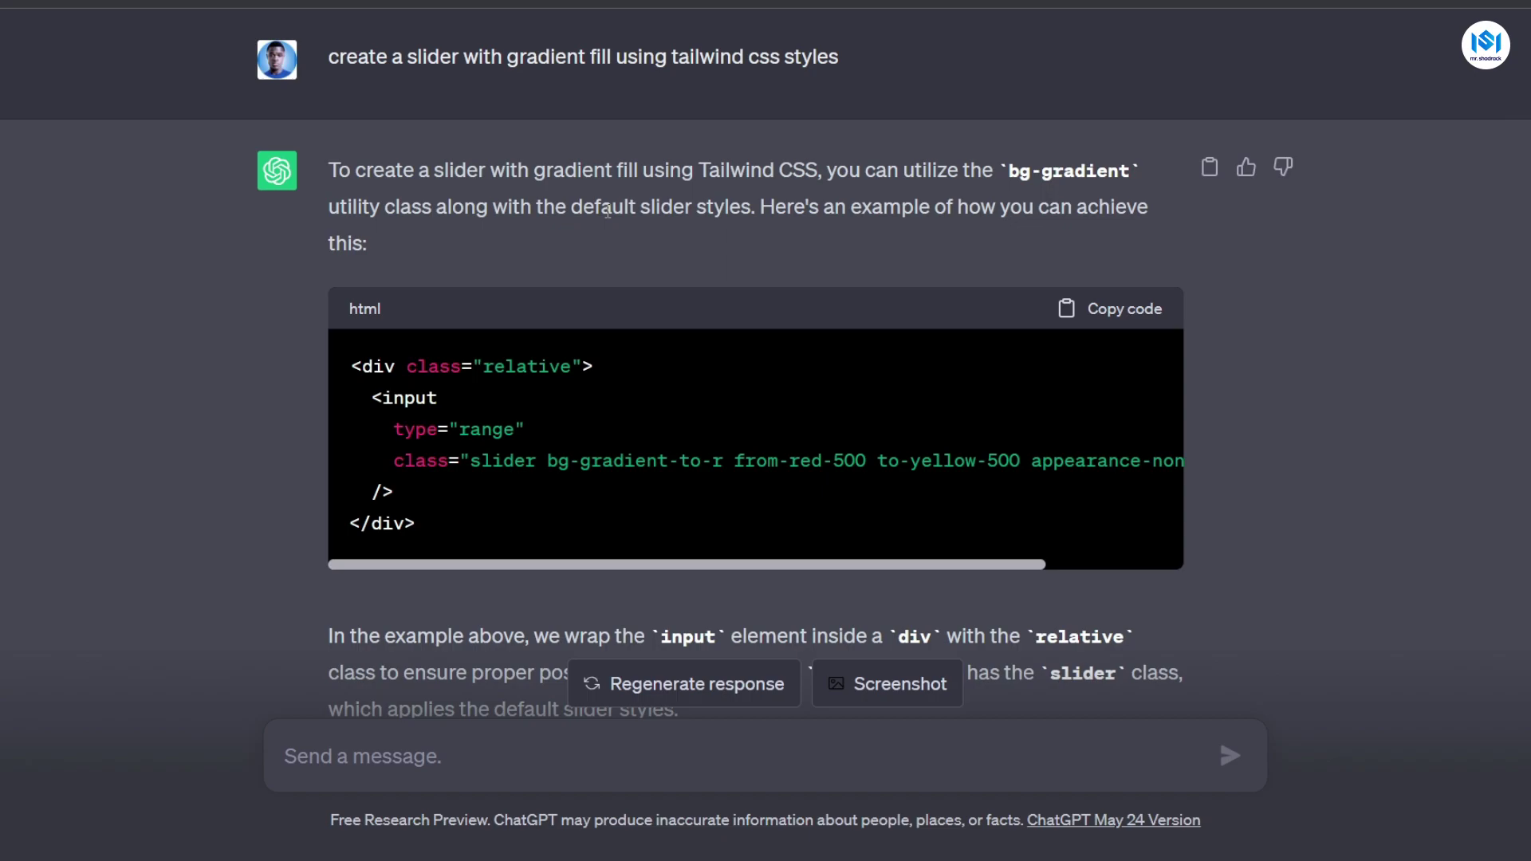
Select the gradient-fill slider code block, then scroll down past it.
{"action": "left_click_drag", "start_coordinate": [346, 366], "coordinate": [456, 543]}
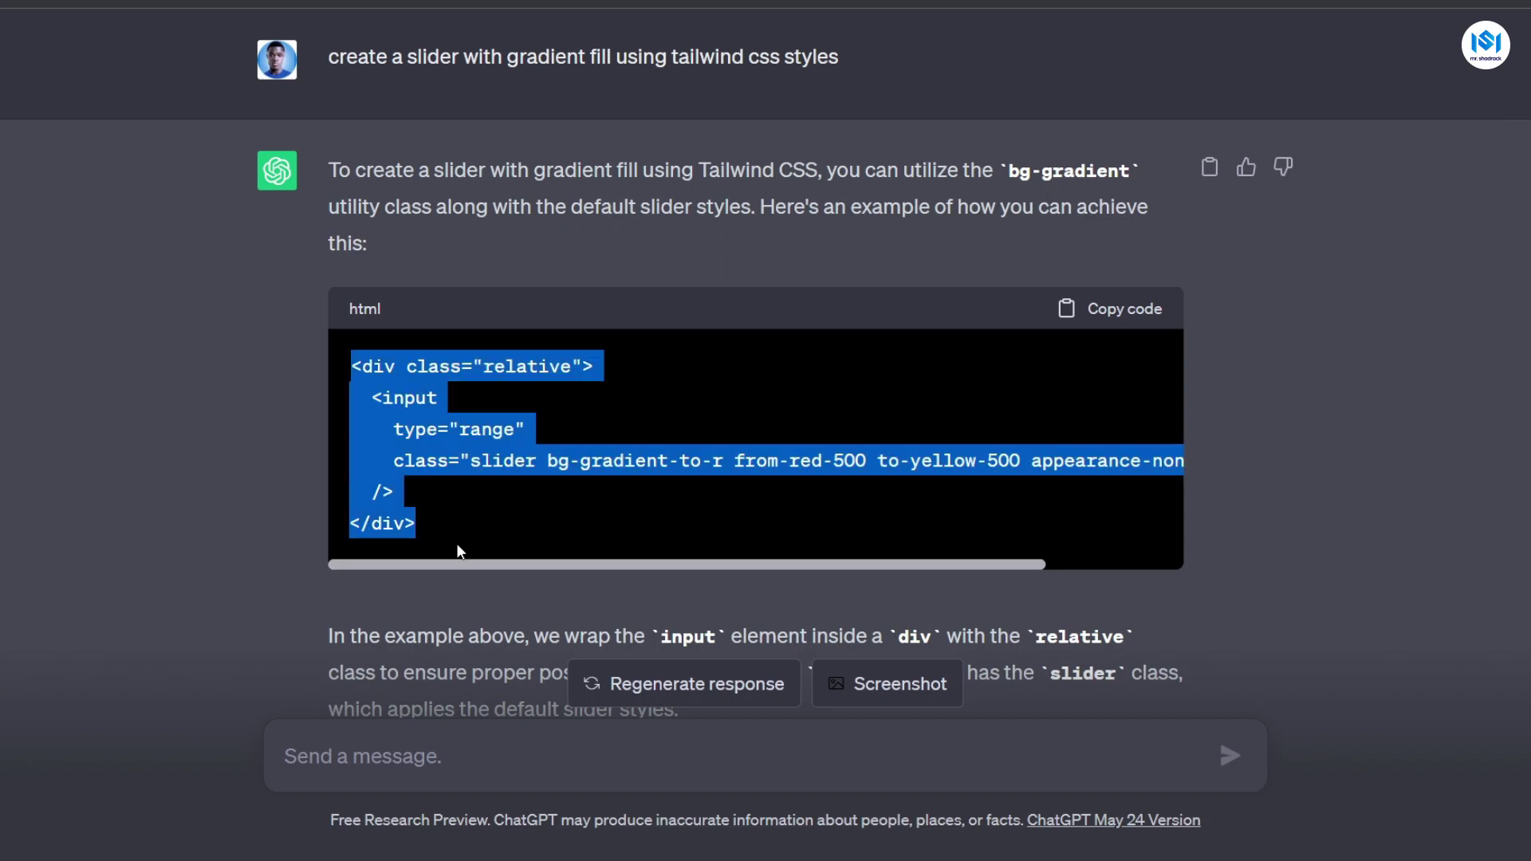
{"action": "left_click", "coordinate": [519, 539]}
{"action": "scroll", "coordinate": [517, 527], "scroll_direction": "down", "scroll_amount": 1}
{"action": "scroll", "coordinate": [479, 495], "scroll_direction": "down", "scroll_amount": 1}
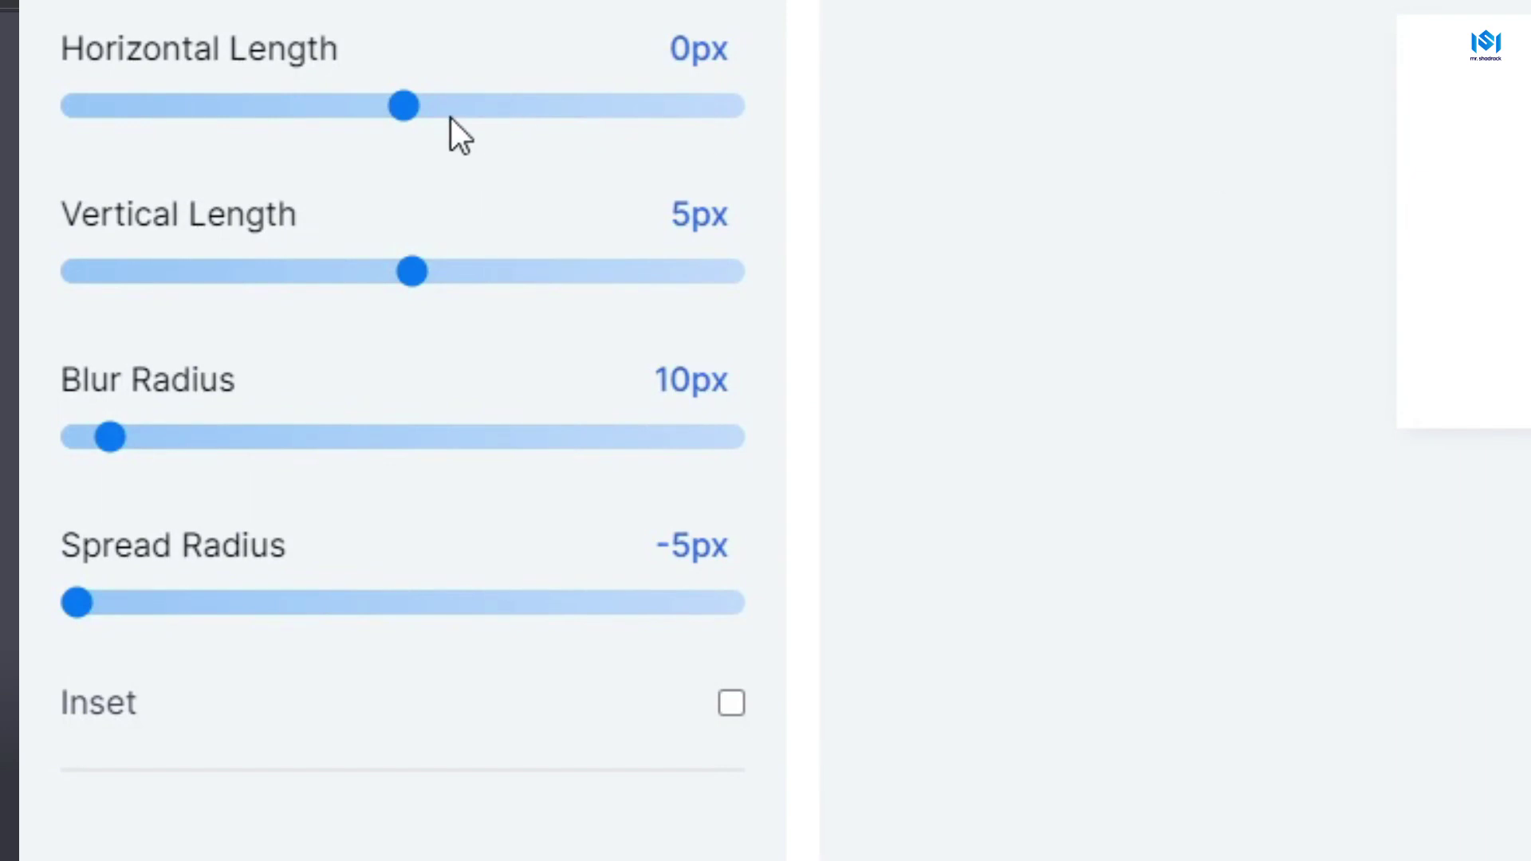
Set horizontal length to 72px, width to 138px and height to 198px.
{"action": "left_click_drag", "start_coordinate": [451, 117], "coordinate": [519, 106]}
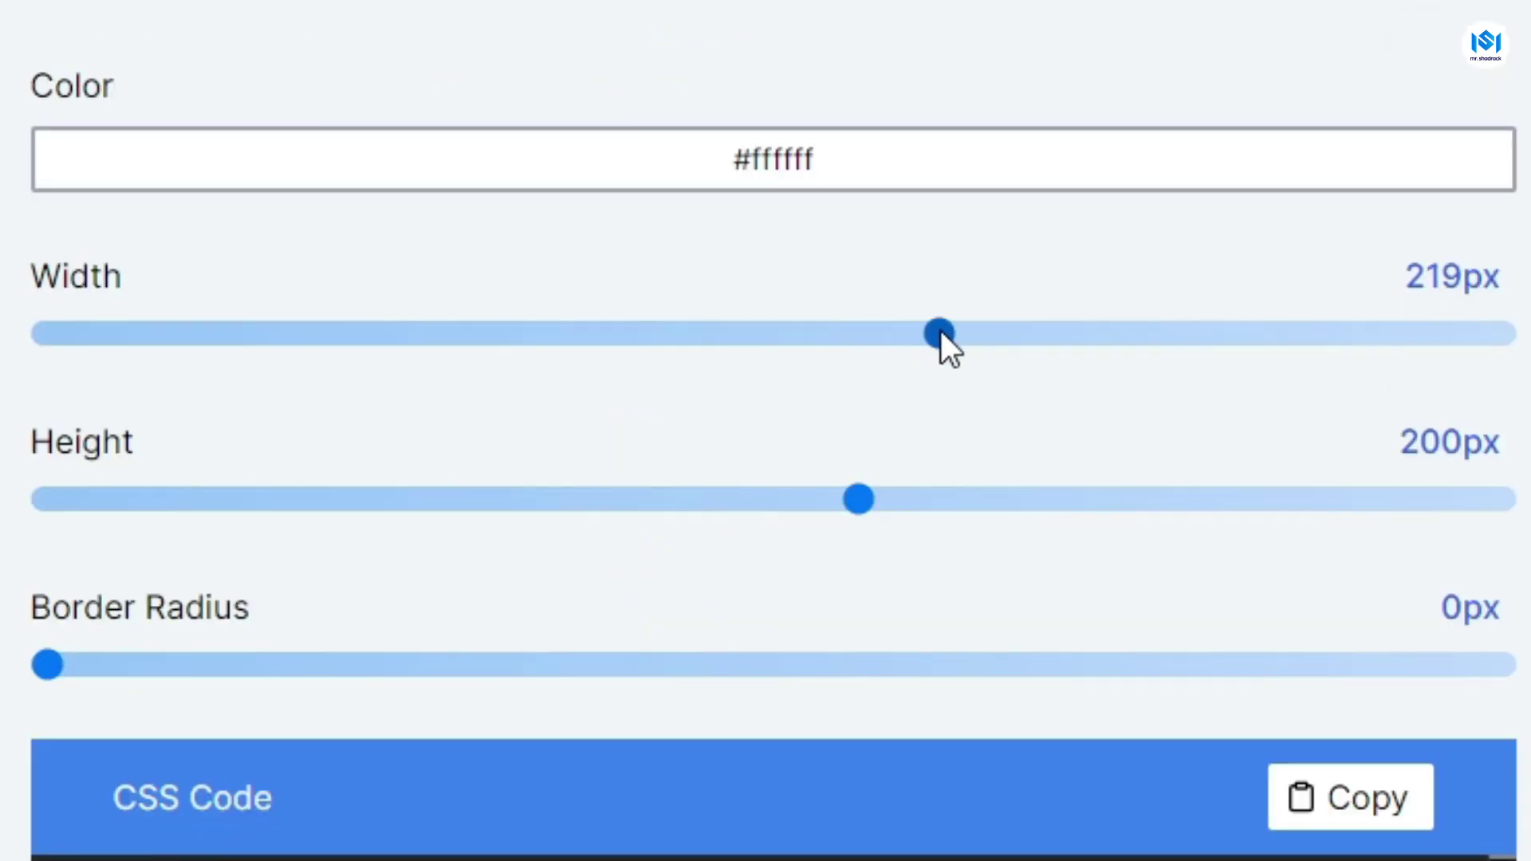
{"action": "left_click_drag", "start_coordinate": [941, 332], "coordinate": [595, 343]}
{"action": "left_click_drag", "start_coordinate": [858, 500], "coordinate": [847, 502]}
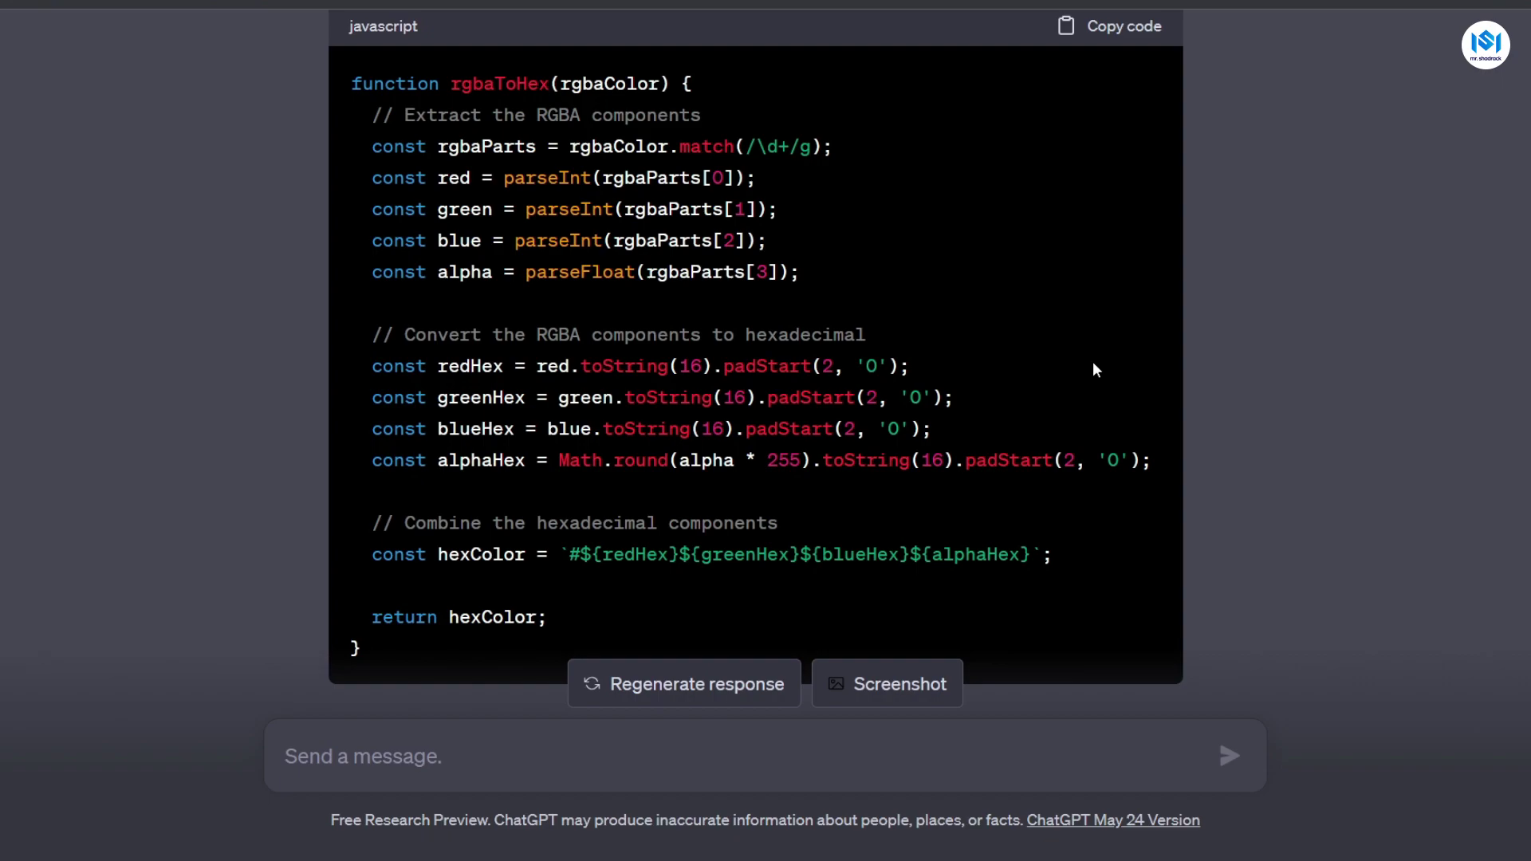
Highlight the rgbaToHex name and rgbaColor parameter, then scroll through the function code.
{"action": "left_click_drag", "start_coordinate": [451, 83], "coordinate": [550, 83]}
{"action": "double_click", "coordinate": [620, 84]}
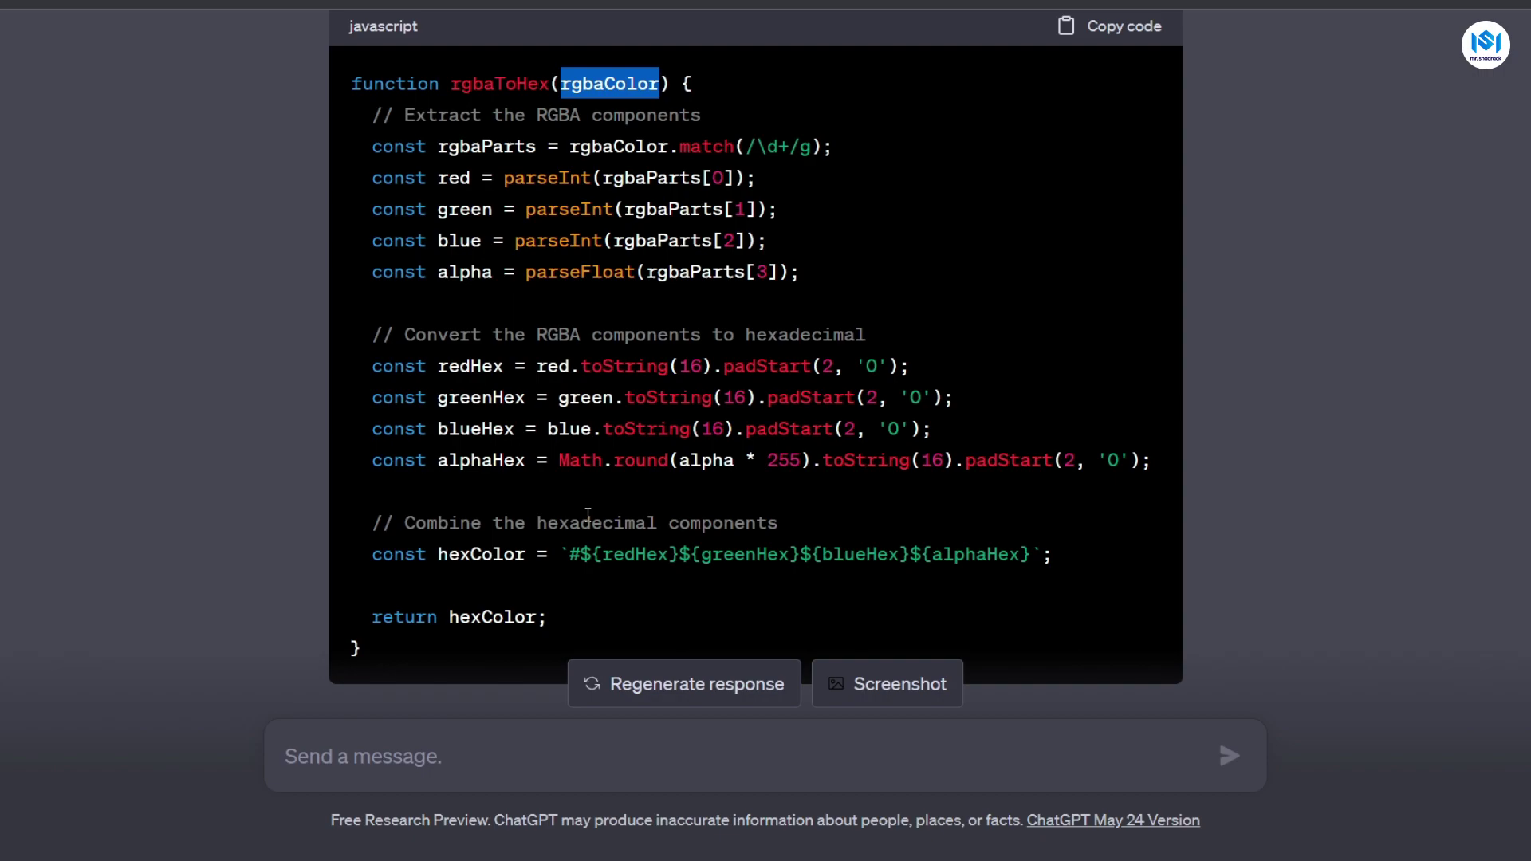
{"action": "scroll", "coordinate": [588, 514], "scroll_direction": "up", "scroll_amount": 3}
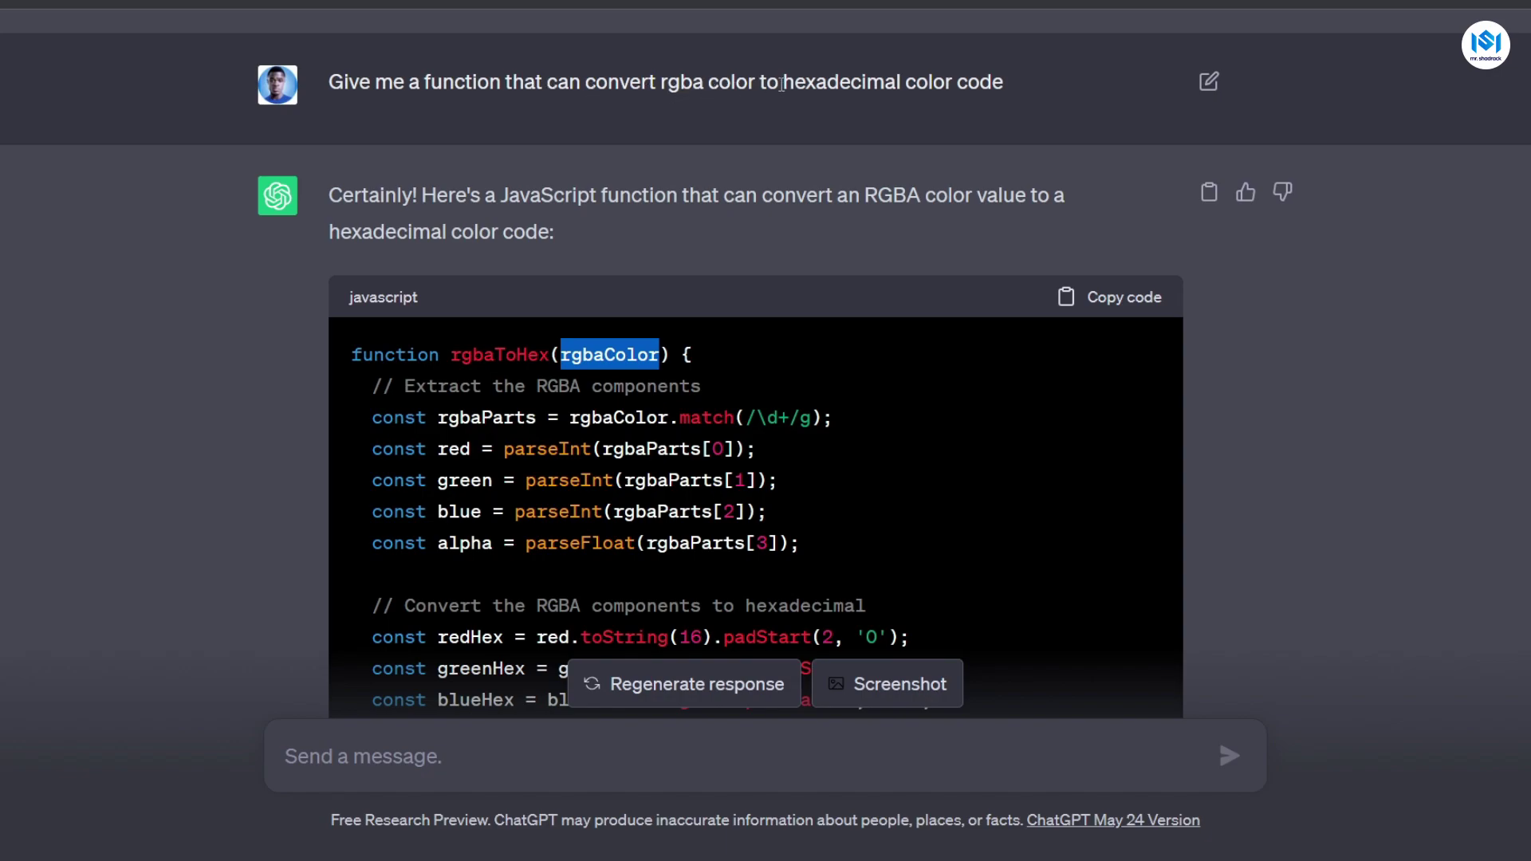
{"action": "scroll", "coordinate": [868, 346], "scroll_direction": "down", "scroll_amount": 2}
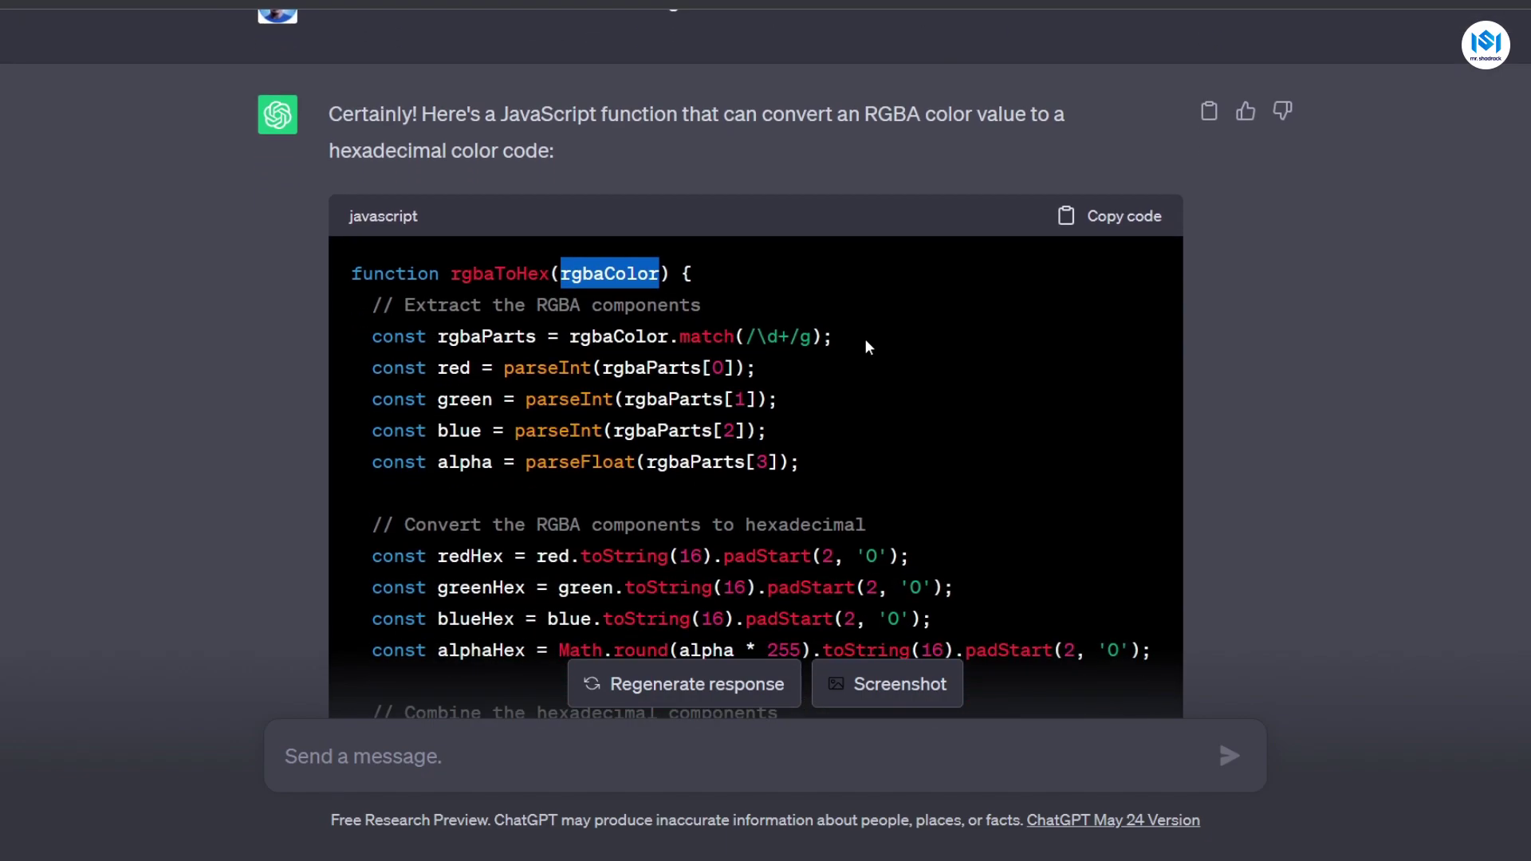
{"action": "scroll", "coordinate": [869, 347], "scroll_direction": "down", "scroll_amount": 2}
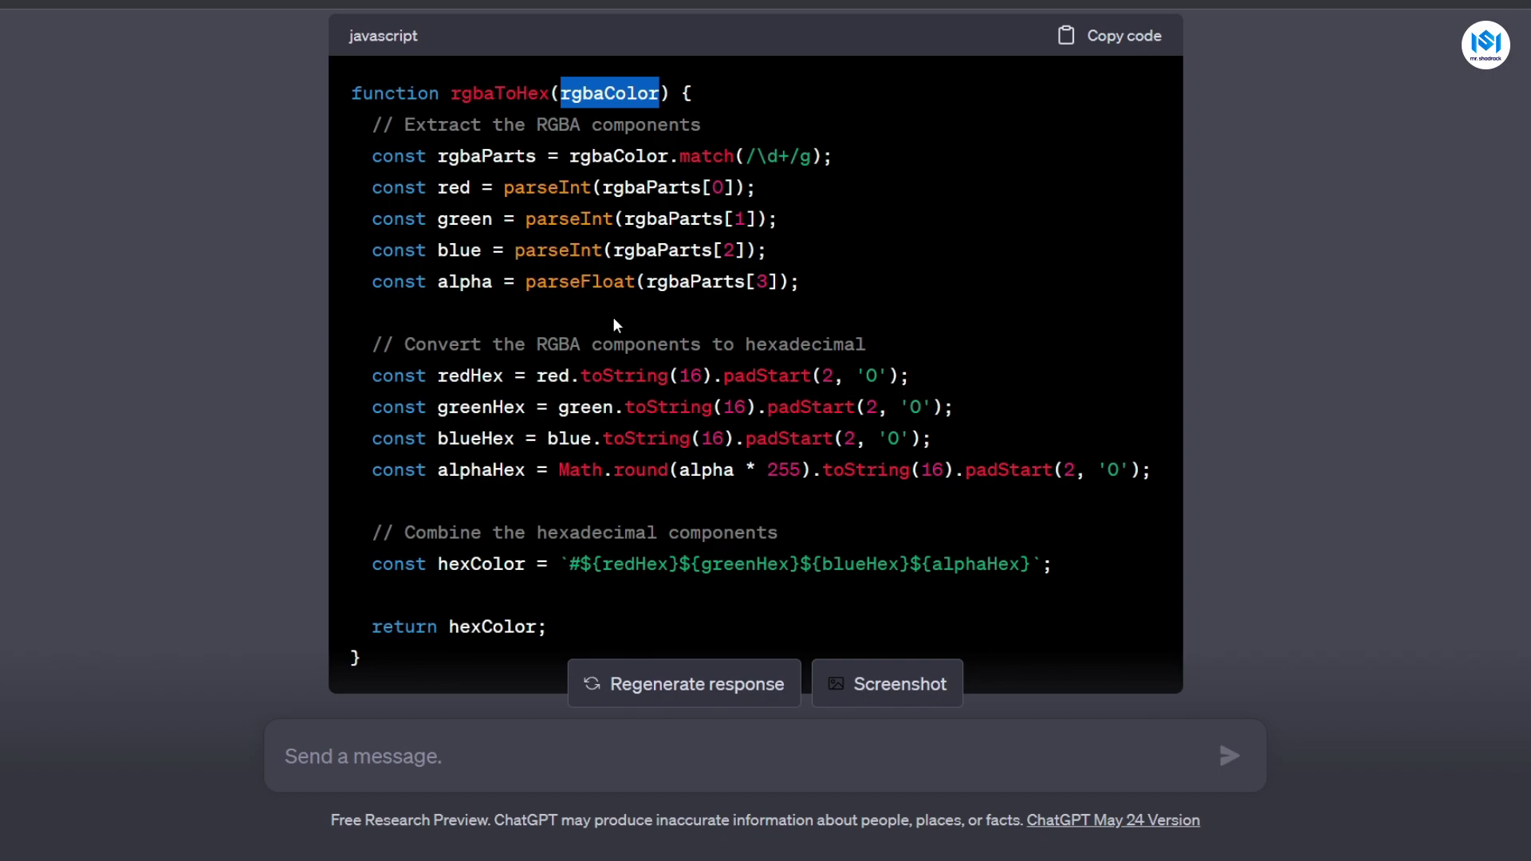
{"action": "scroll", "coordinate": [613, 317], "scroll_direction": "down", "scroll_amount": 1}
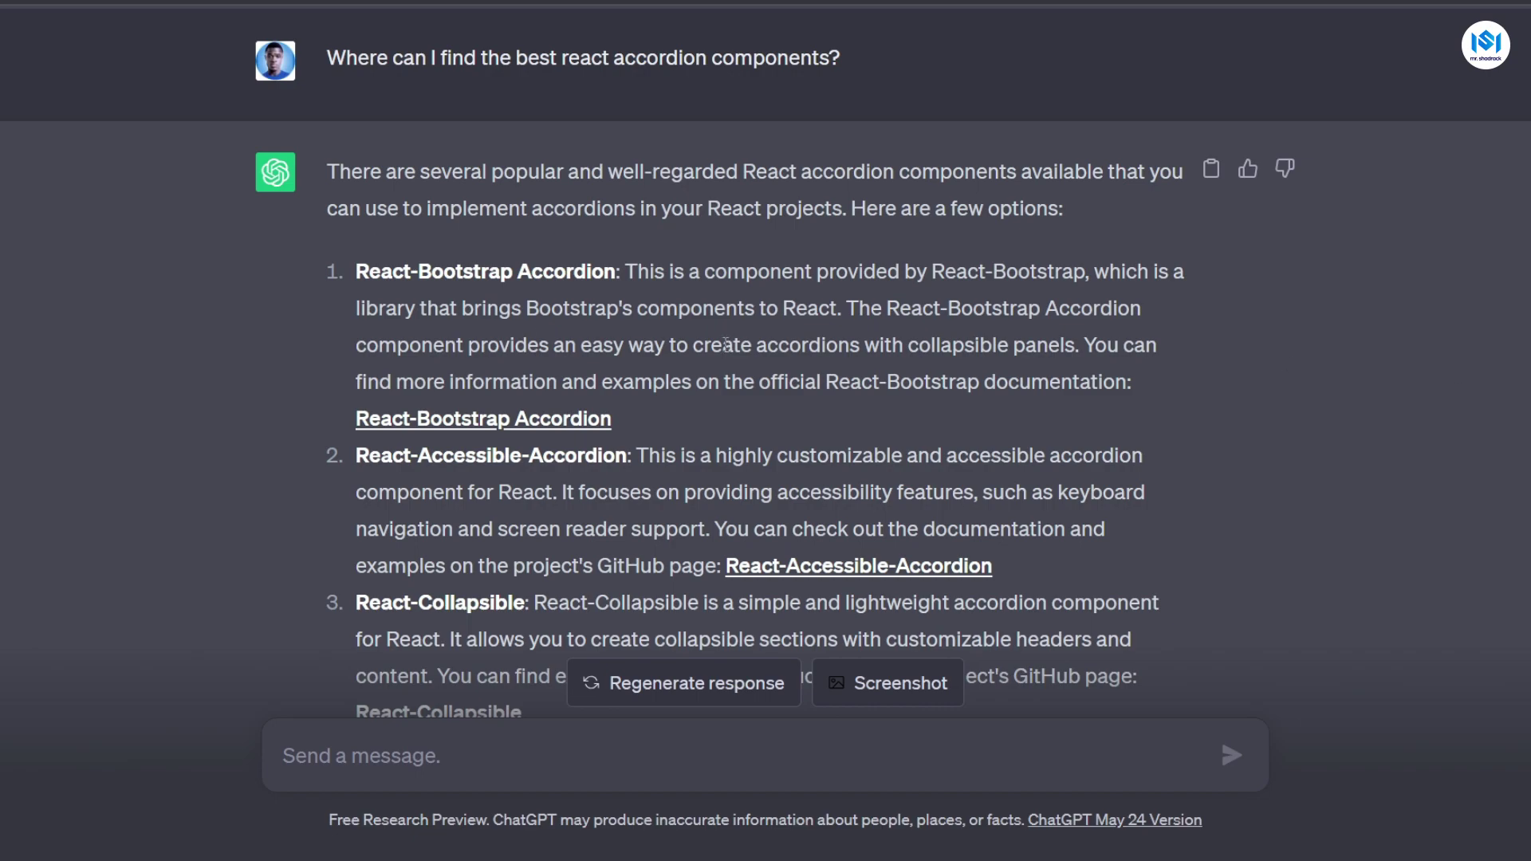
{"action": "scroll", "coordinate": [454, 352], "scroll_direction": "down", "scroll_amount": 1}
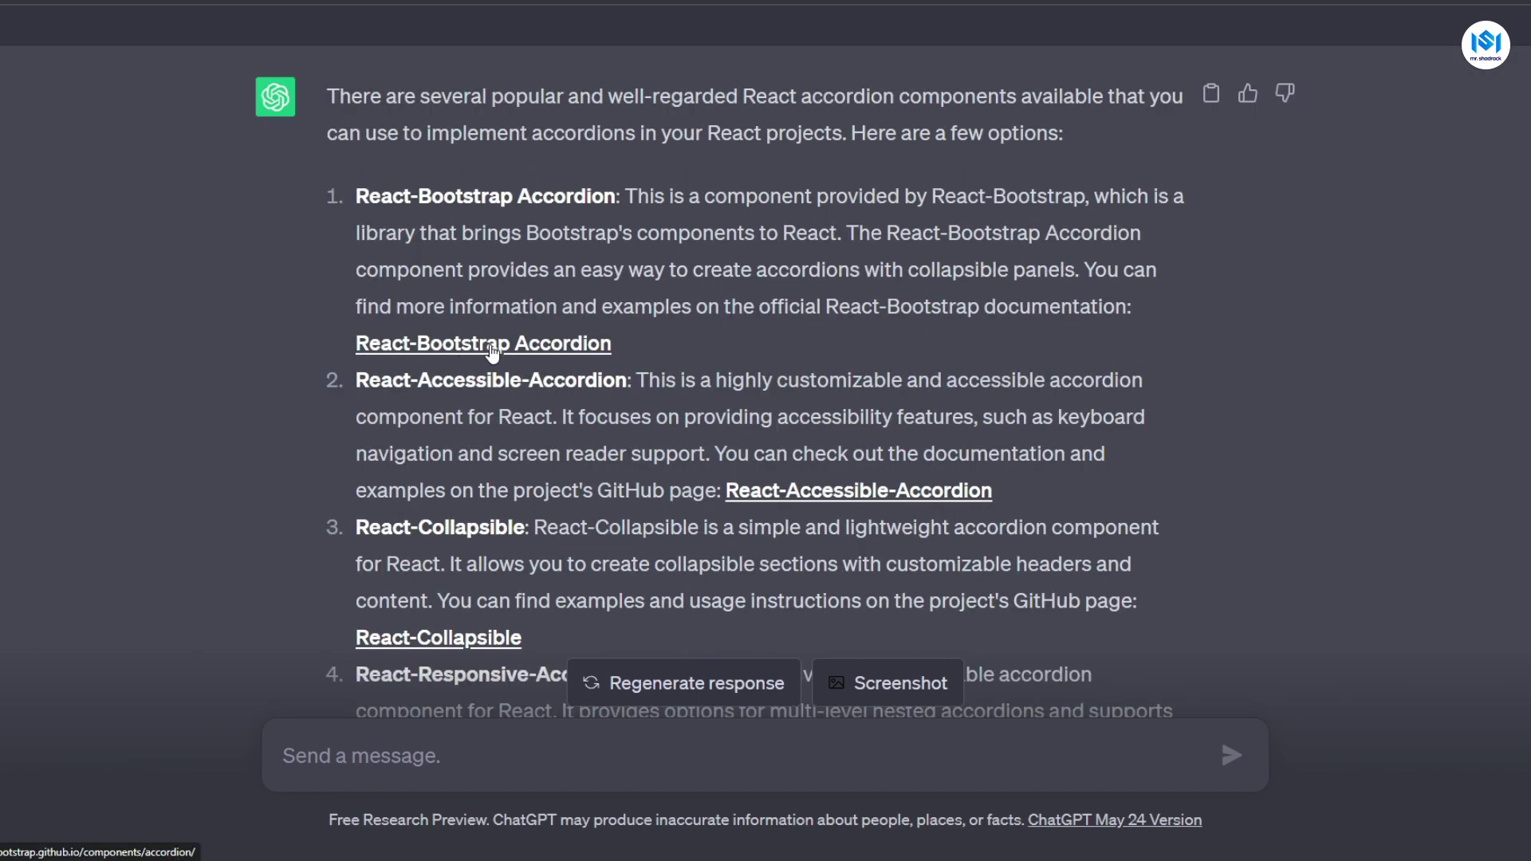
{"action": "scroll", "coordinate": [502, 357], "scroll_direction": "up", "scroll_amount": 1}
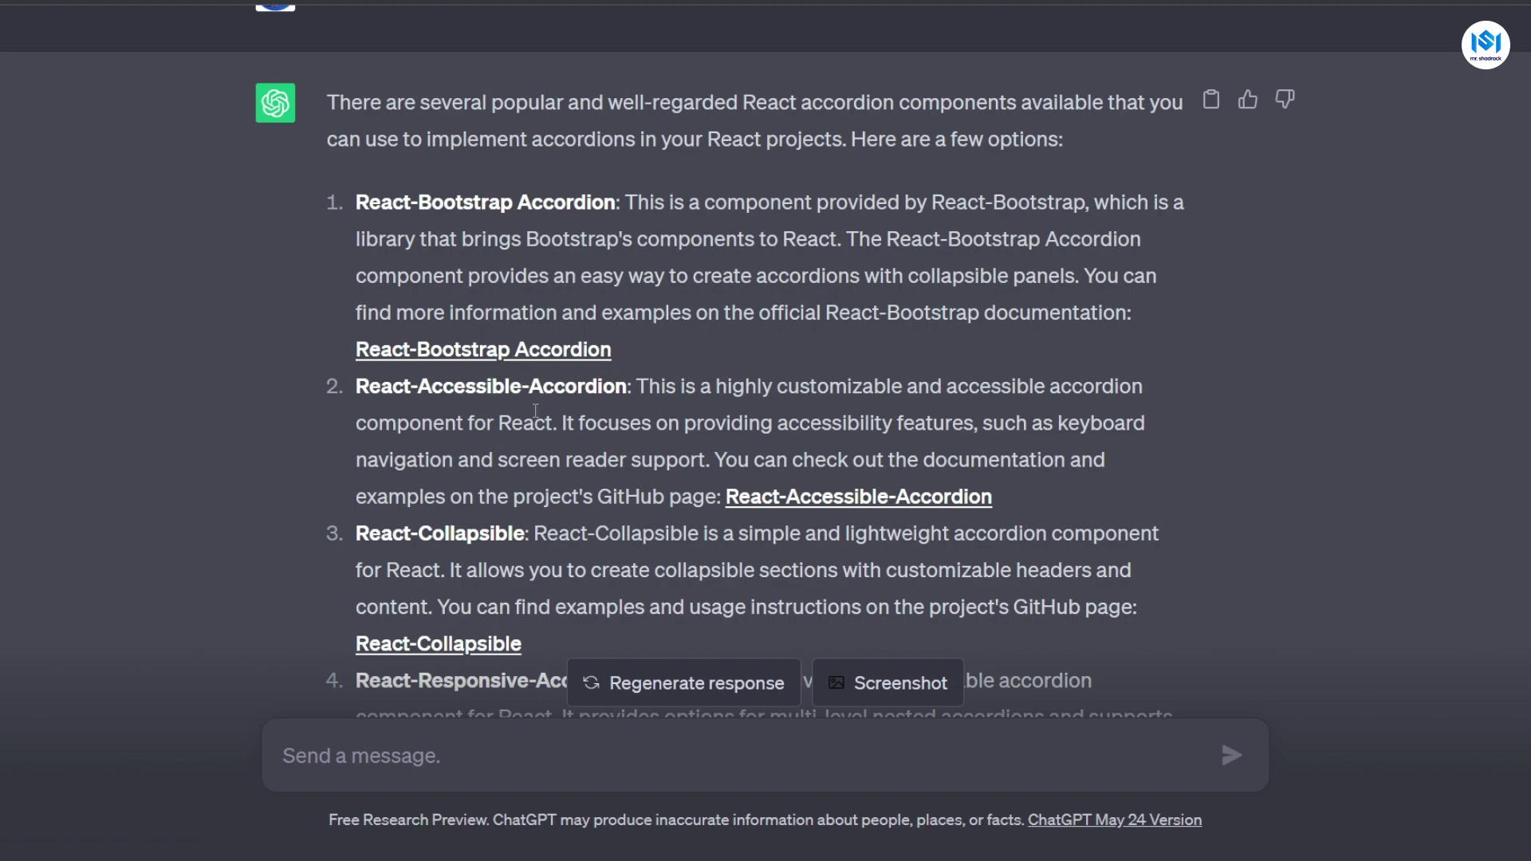
{"action": "scroll", "coordinate": [534, 411], "scroll_direction": "down", "scroll_amount": 2}
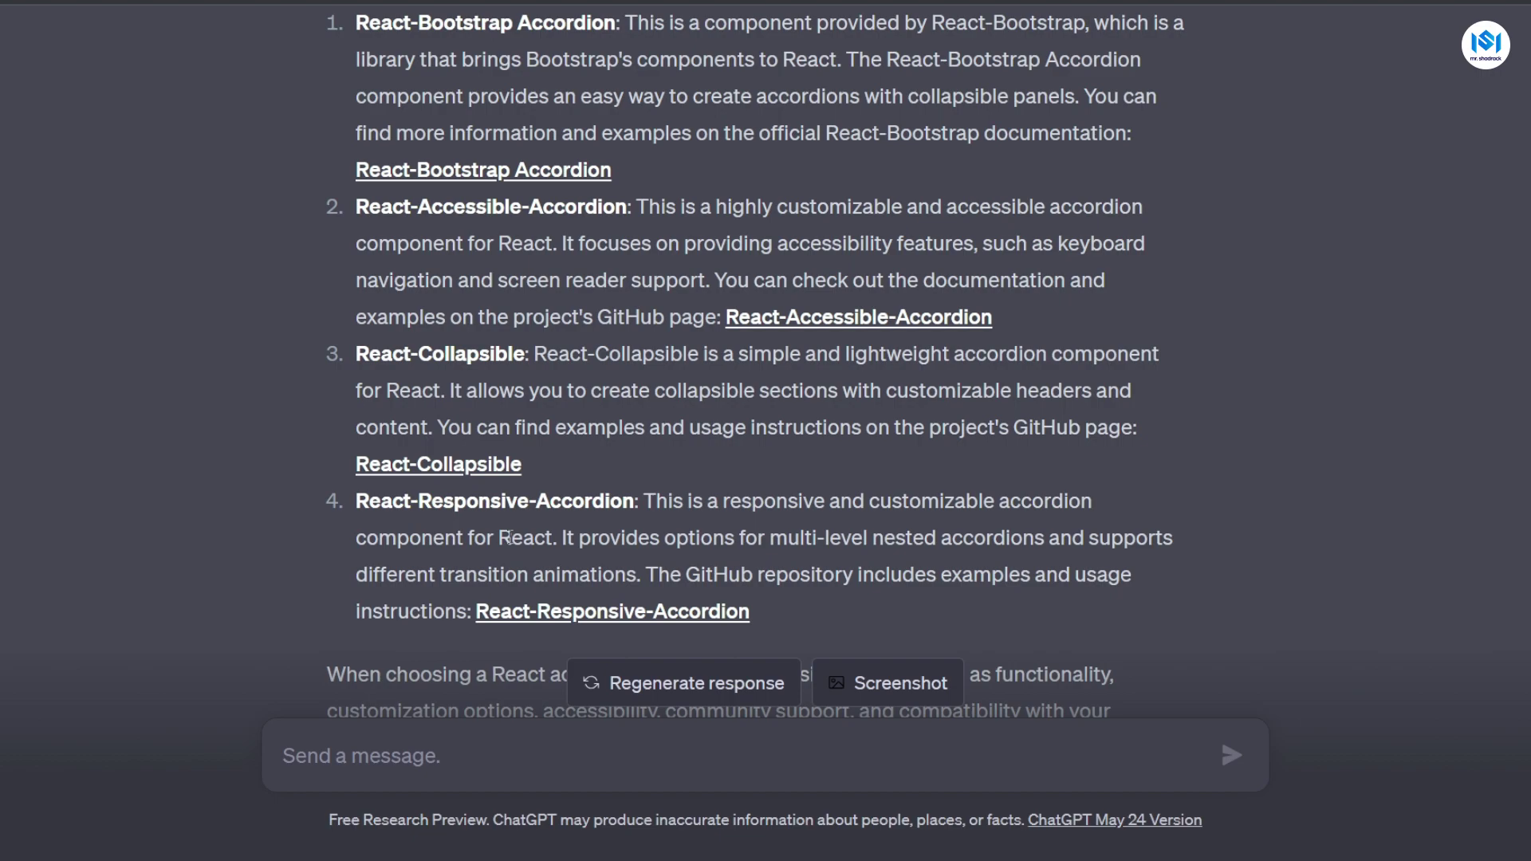
{"action": "scroll", "coordinate": [509, 535], "scroll_direction": "down", "scroll_amount": 1}
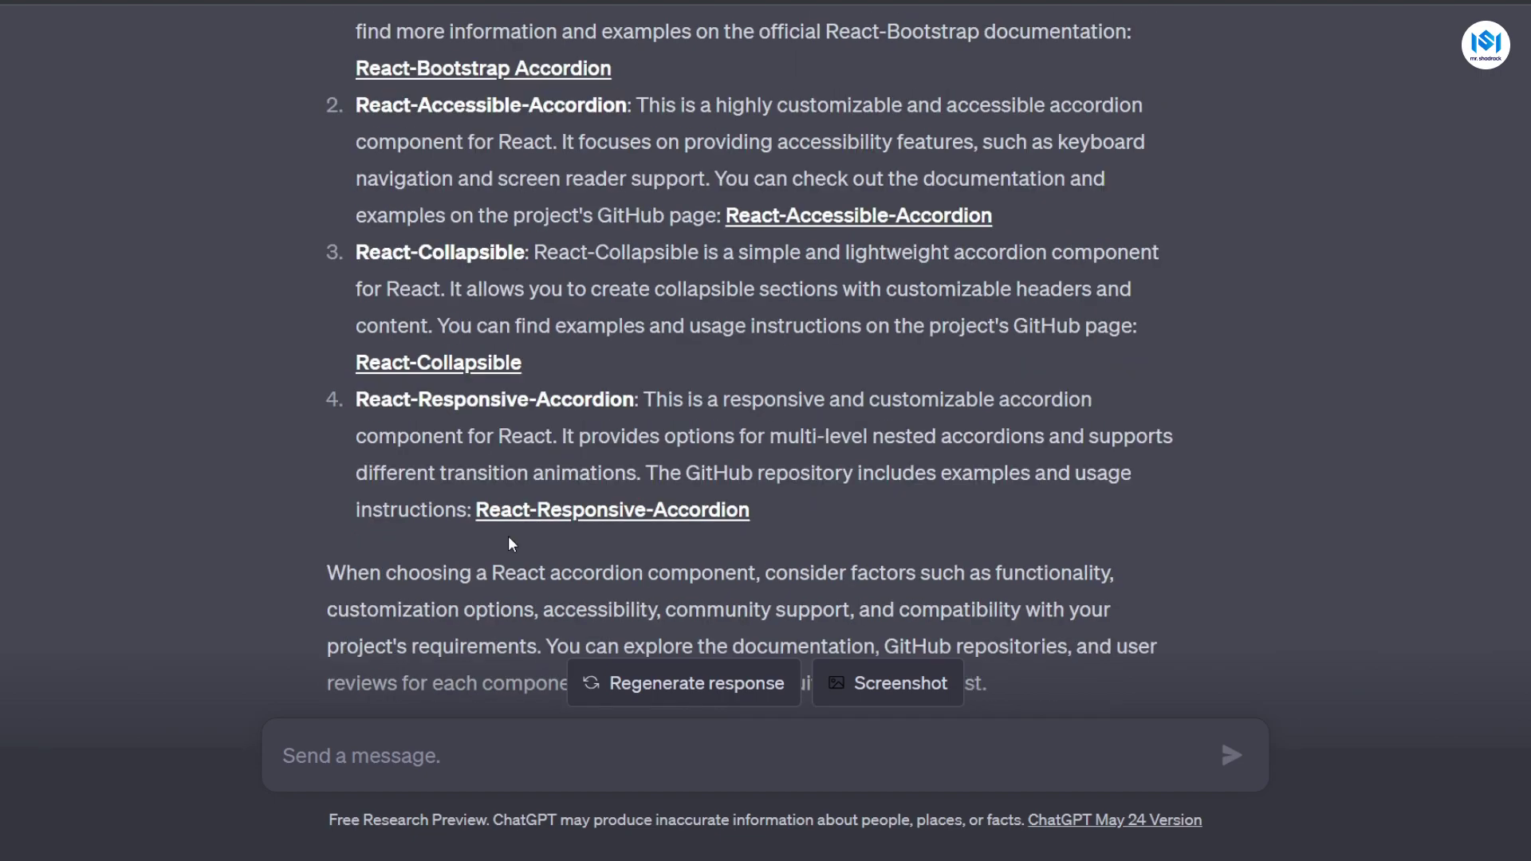